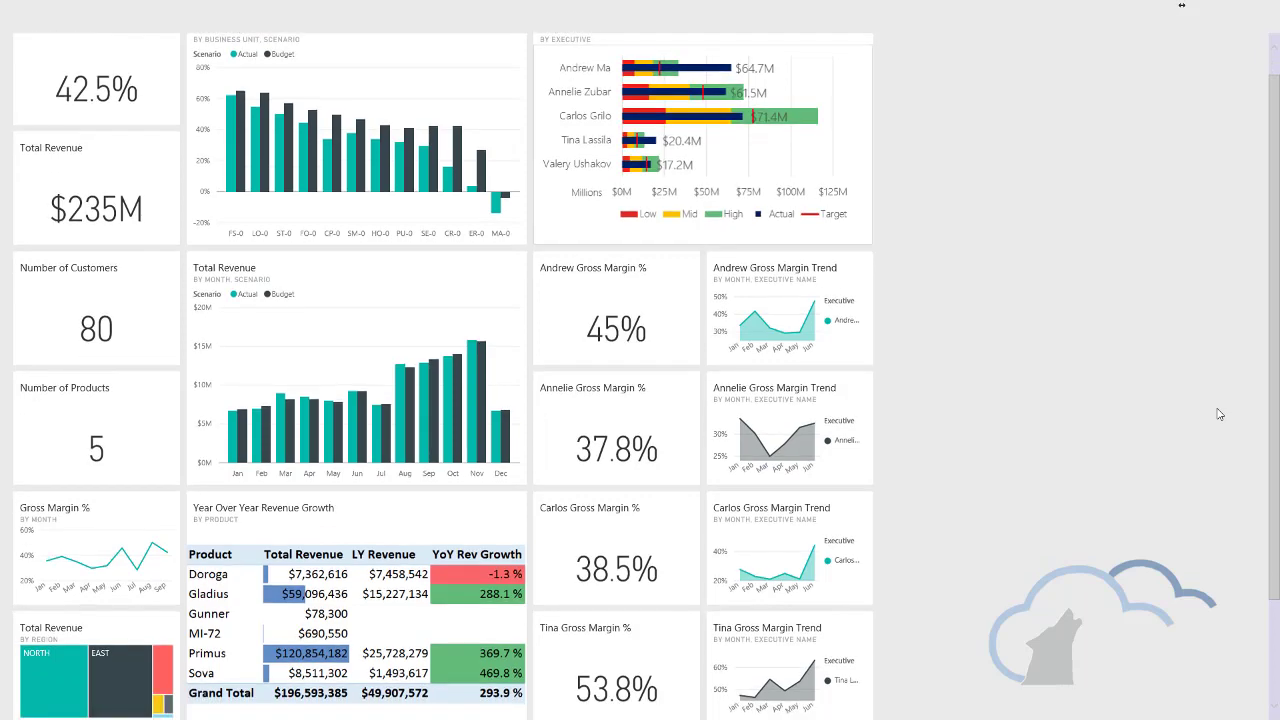
View the Revenue % Variance to Budget and Total Revenue by Region tiles in focus mode, returning to the dashboard after each.
scroll(1218, 413, "down", 3)
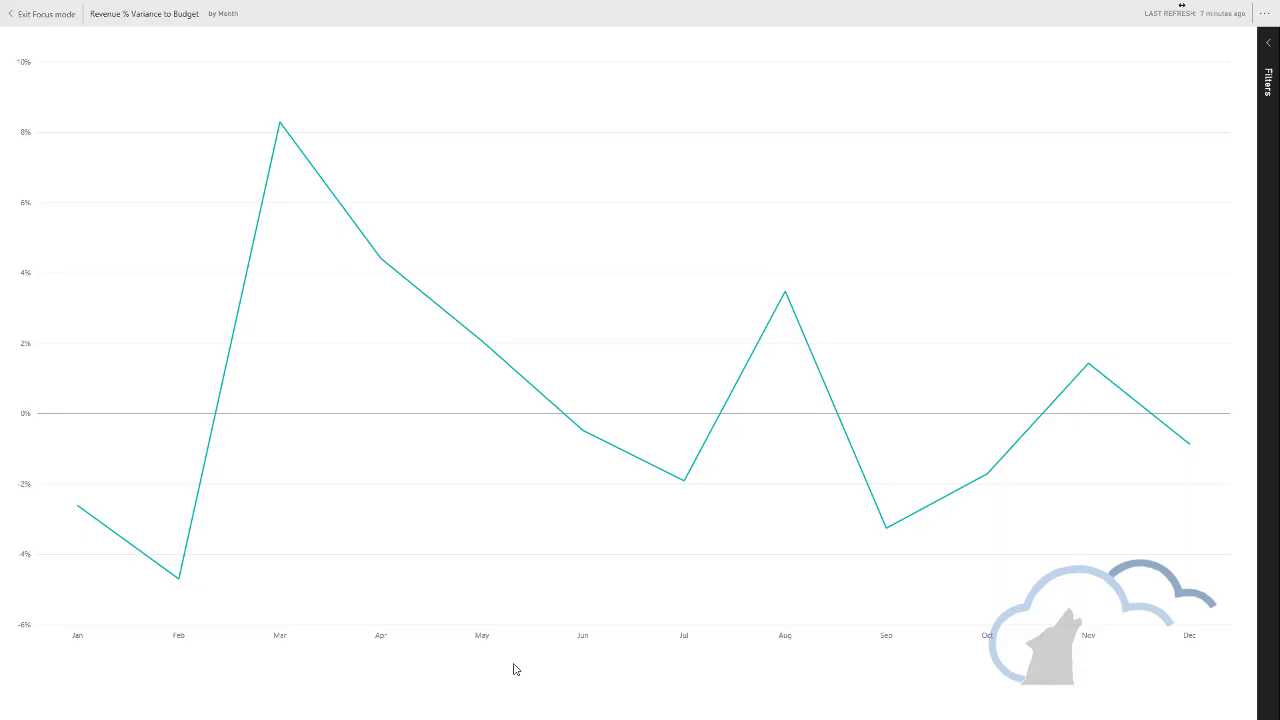
left_click(1110, 684)
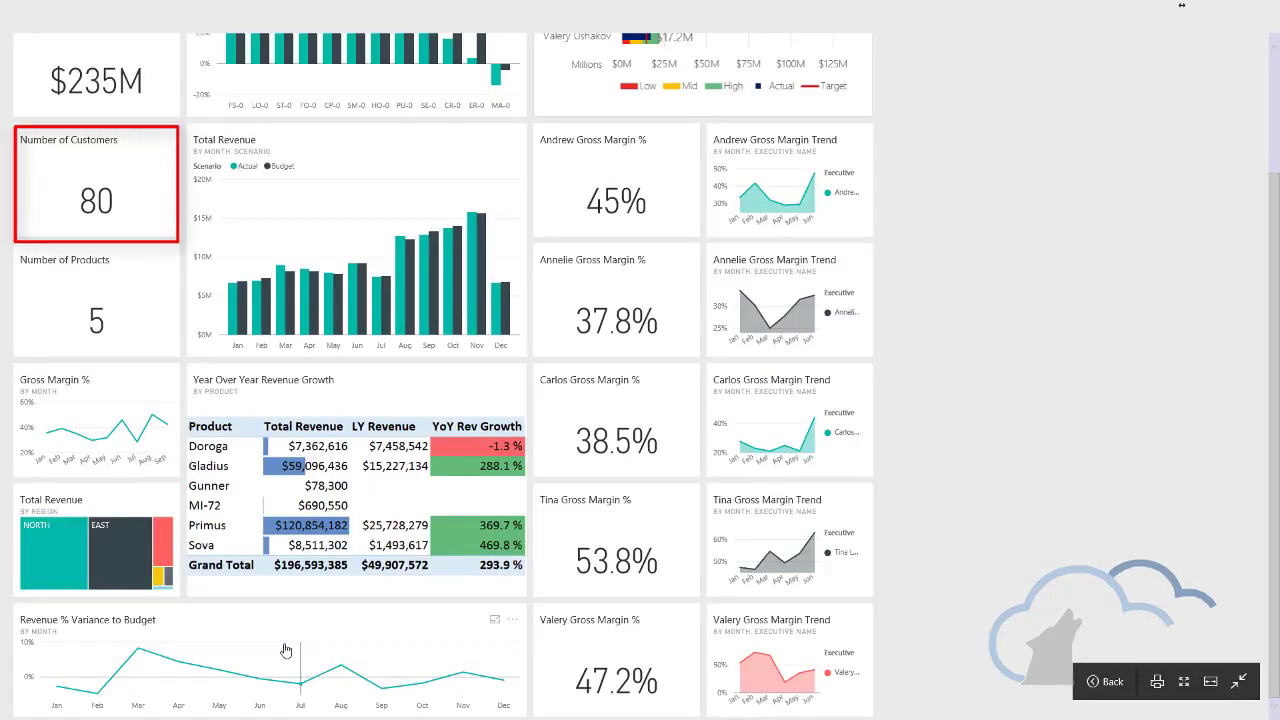
mouse_move(166, 522)
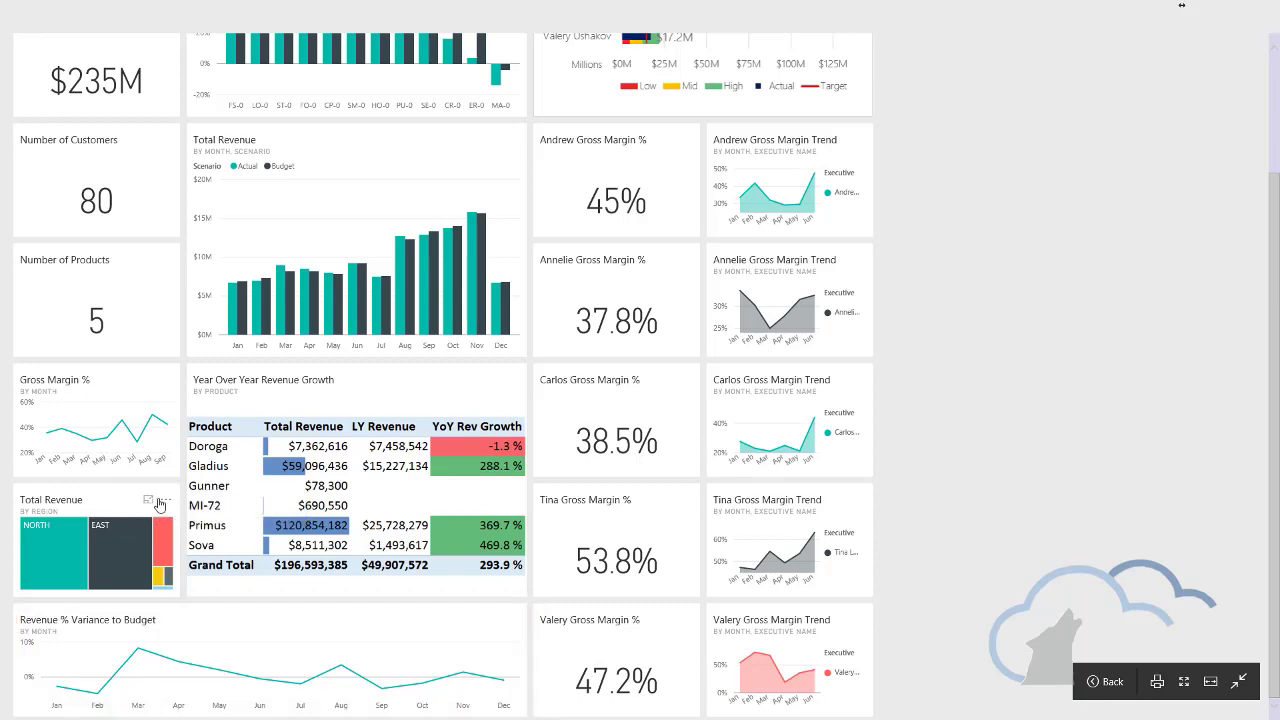
left_click(147, 501)
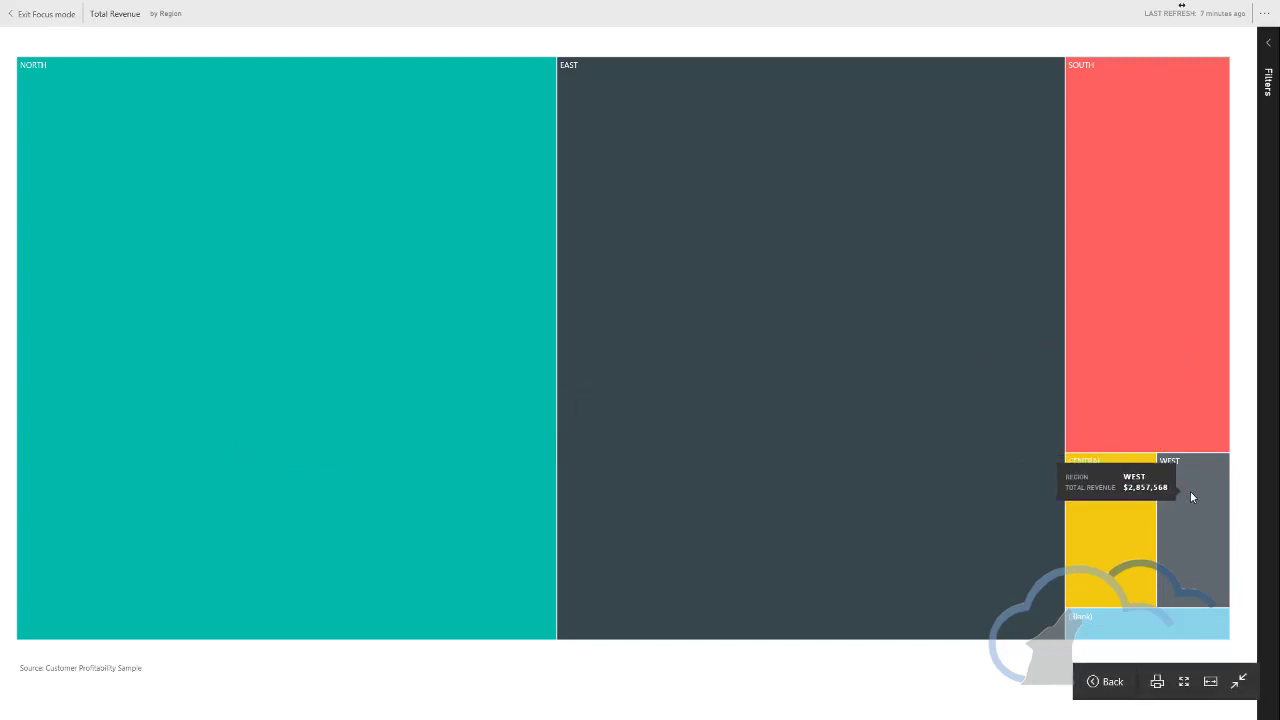
left_click(1105, 682)
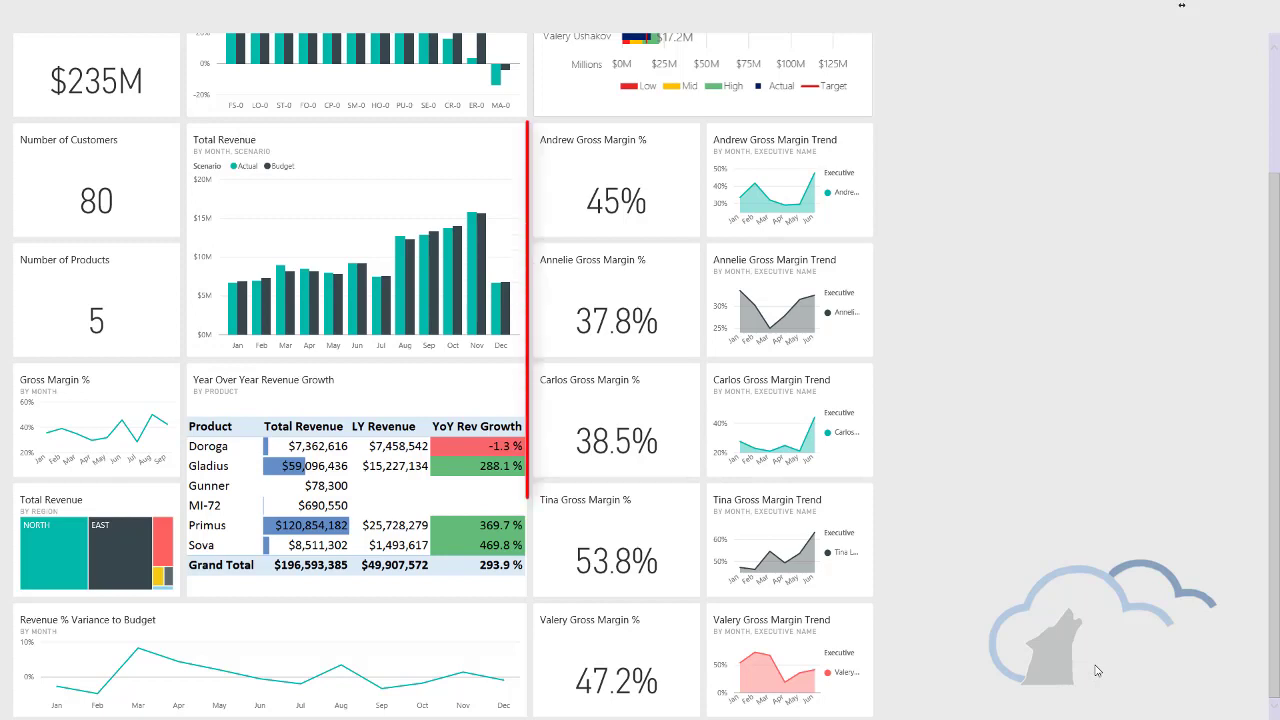
Open the report behind the first executive's gross margin trend tile, browse its three pages, and return to Team Scorecard.
mouse_move(1105, 684)
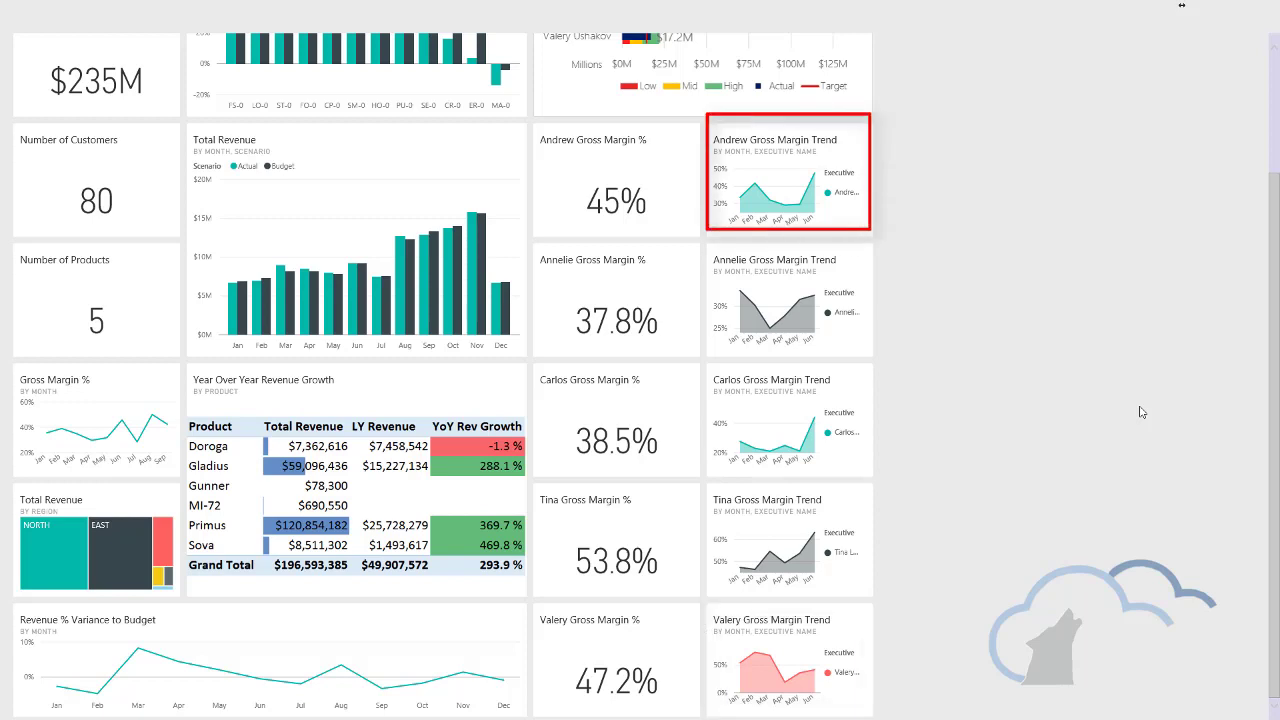
left_click(851, 160)
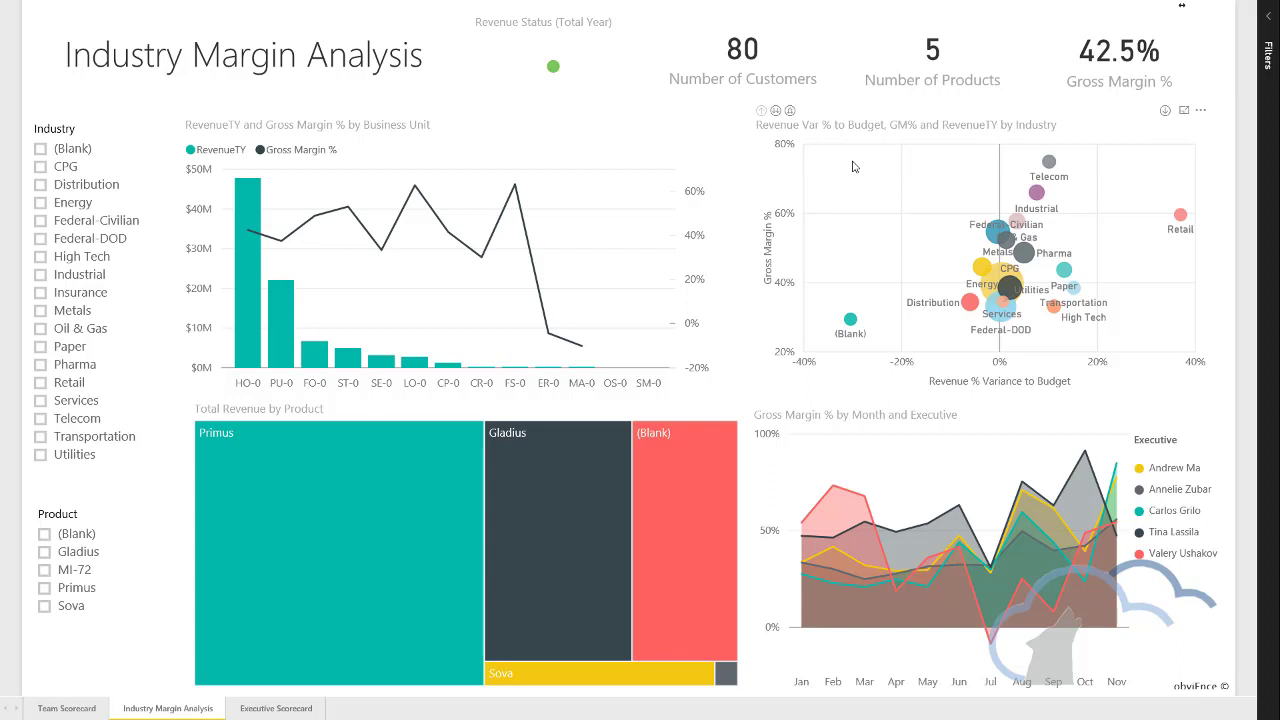
left_click(60, 708)
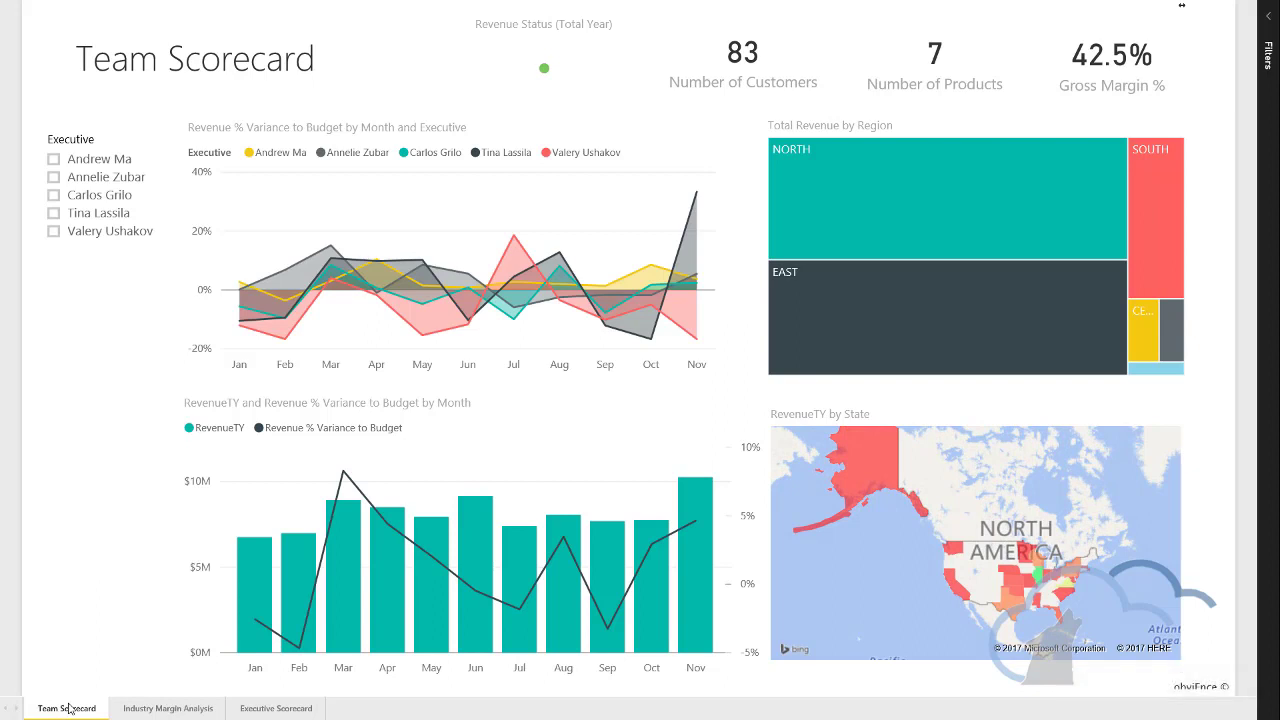
left_click(168, 709)
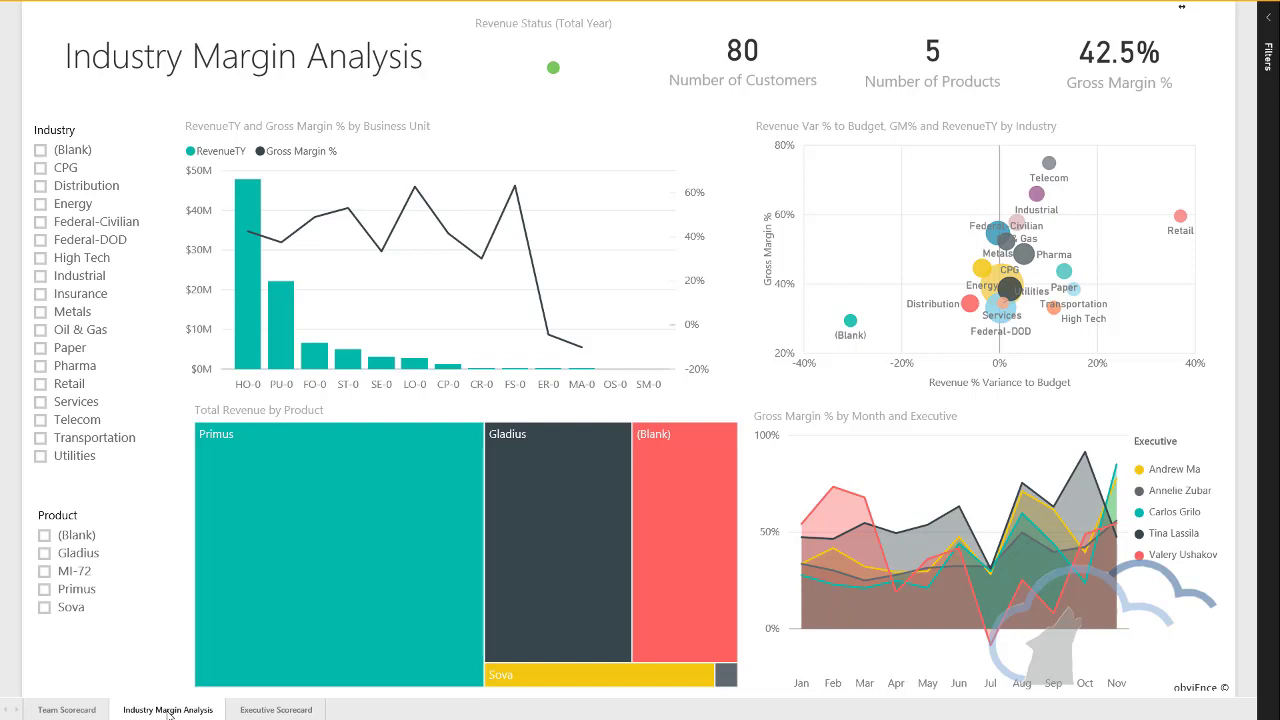
left_click(274, 711)
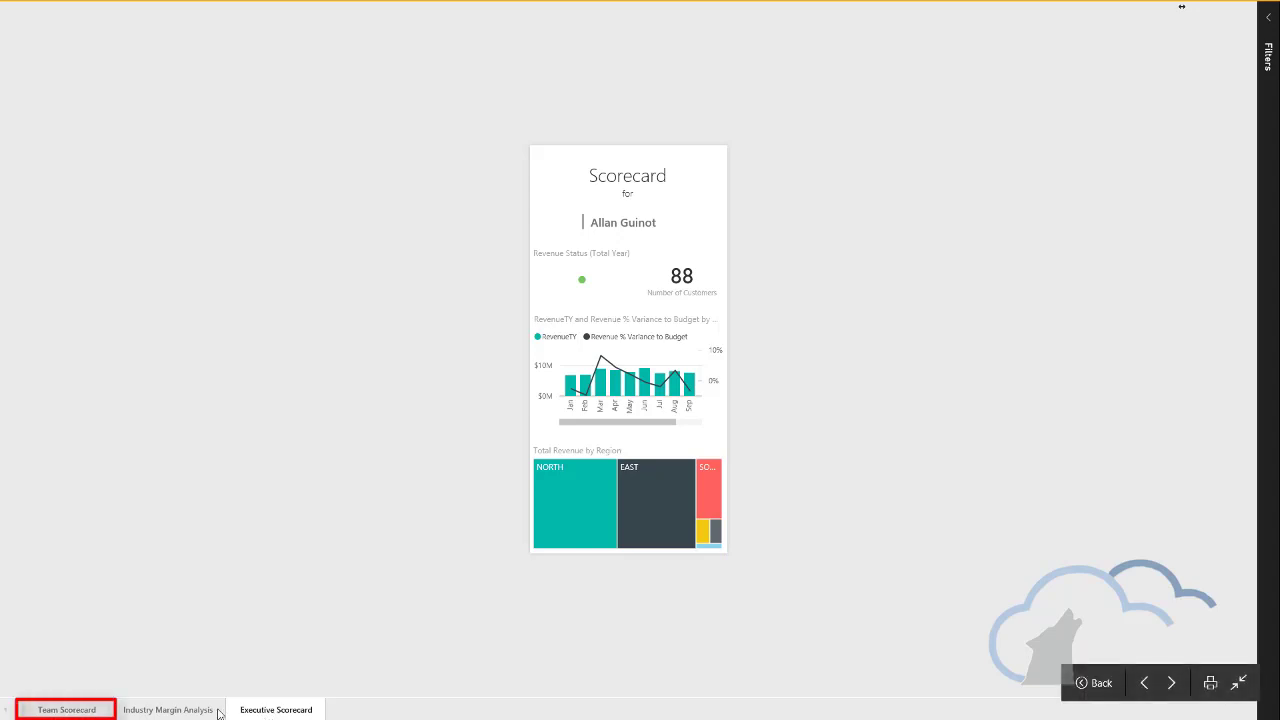
left_click(66, 710)
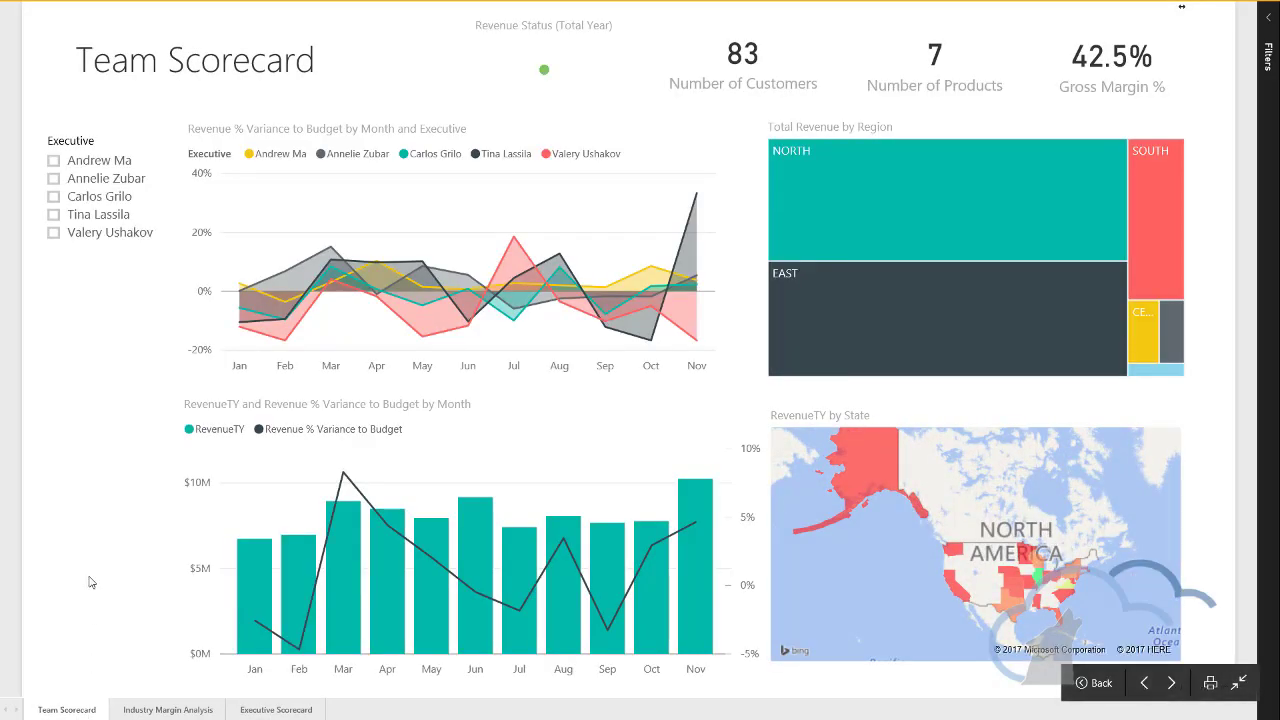
Filter Team Scorecard to the first listed executive, highlight the Central region's revenue, and clear the executive filter.
left_click(54, 161)
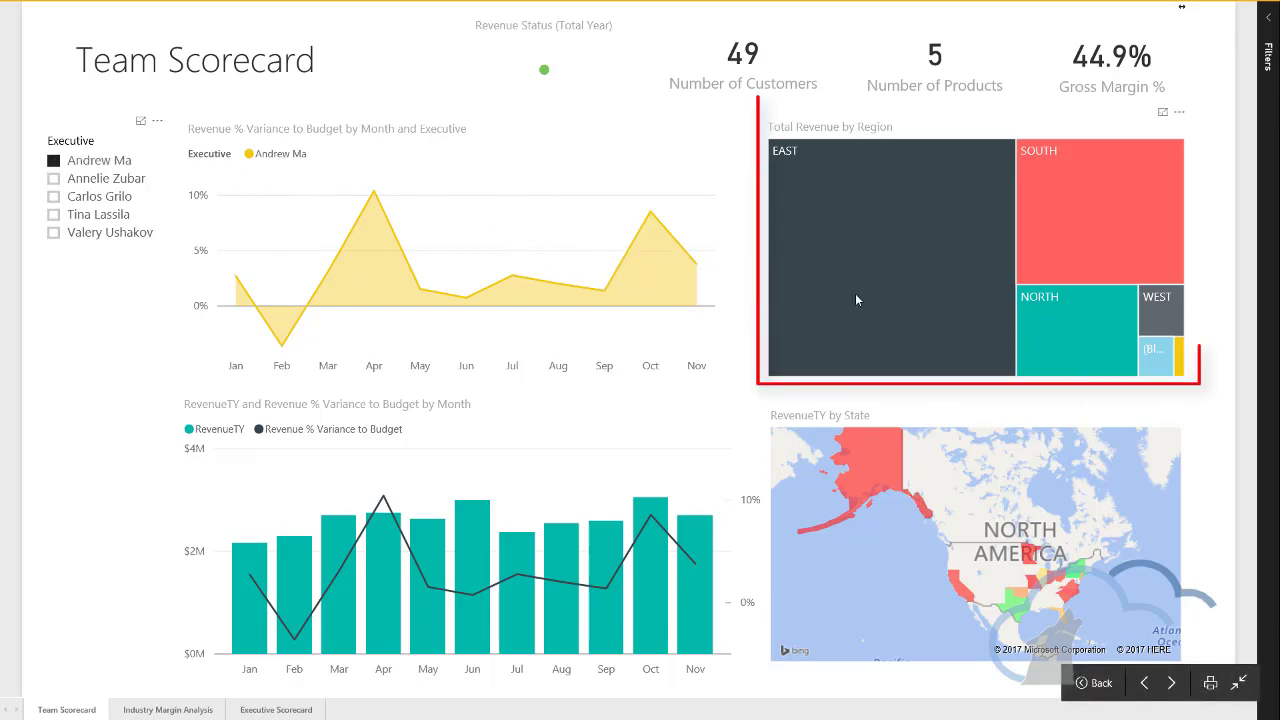
left_click(1180, 369)
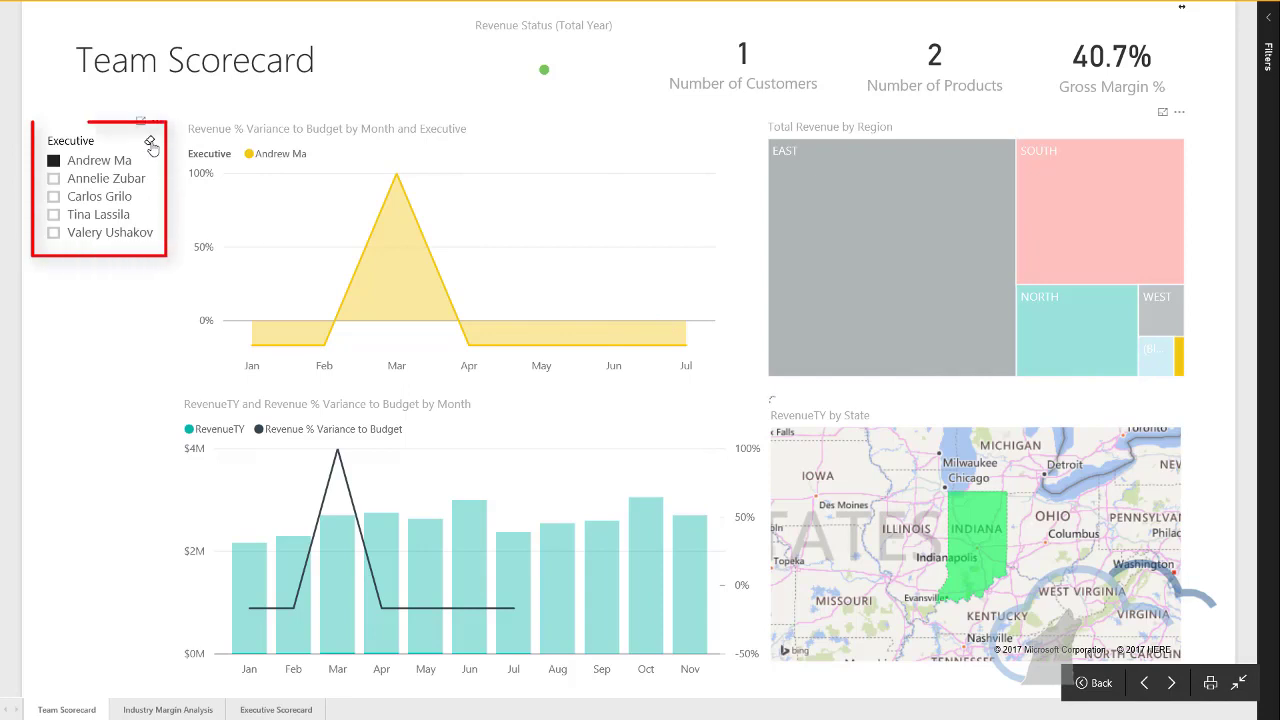
left_click(149, 141)
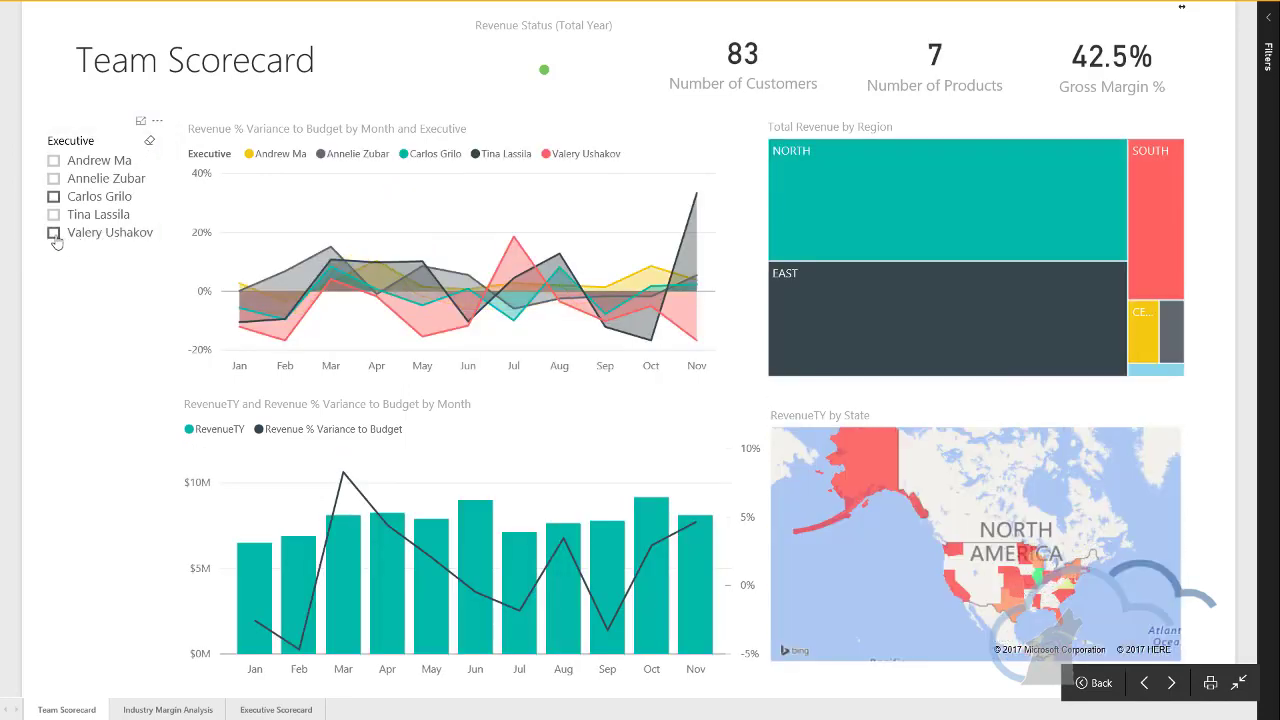
Filter Team Scorecard to the last listed executive and highlight the North, East, South, Central and West regions in turn.
left_click(54, 233)
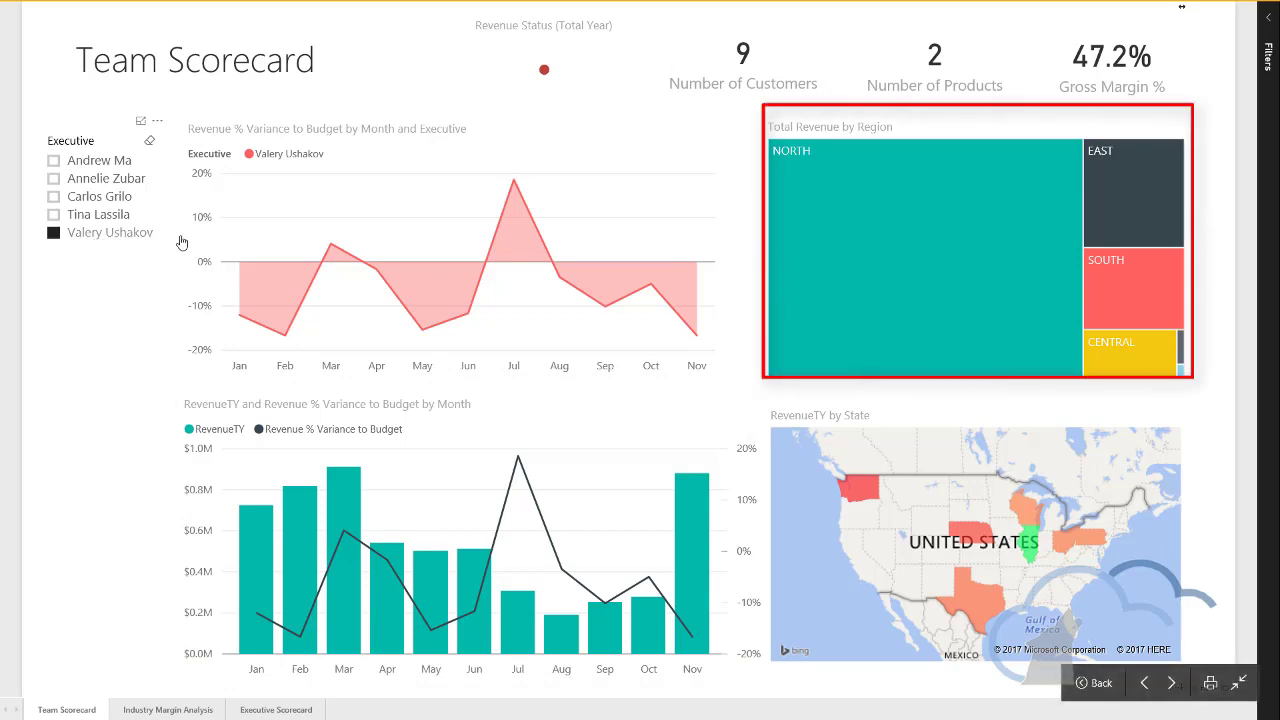
left_click(906, 298)
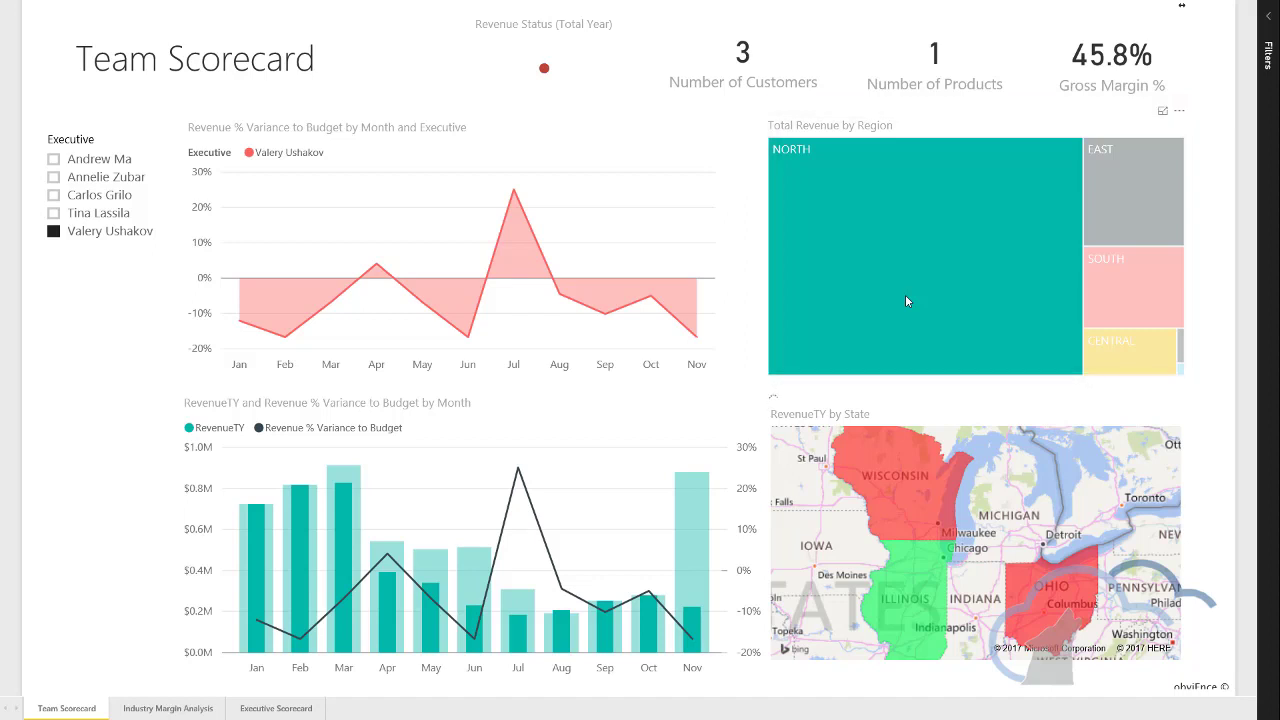
left_click(1131, 203)
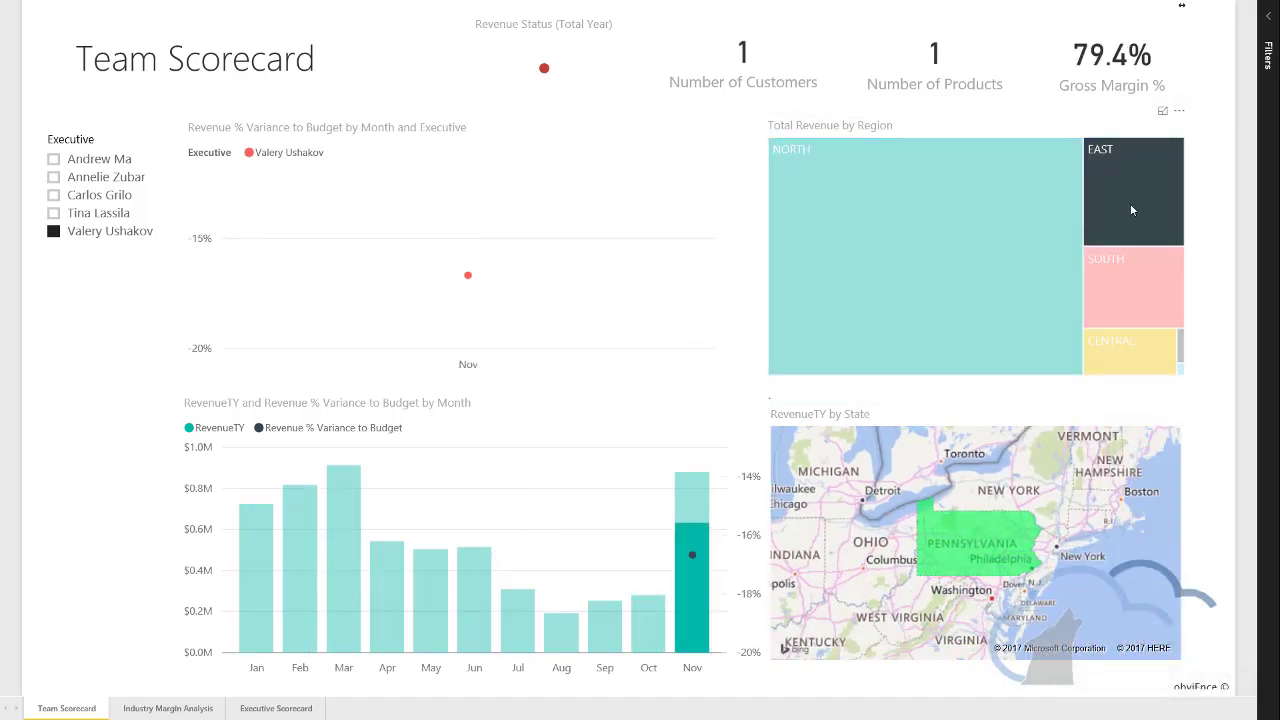
mouse_move(1122, 295)
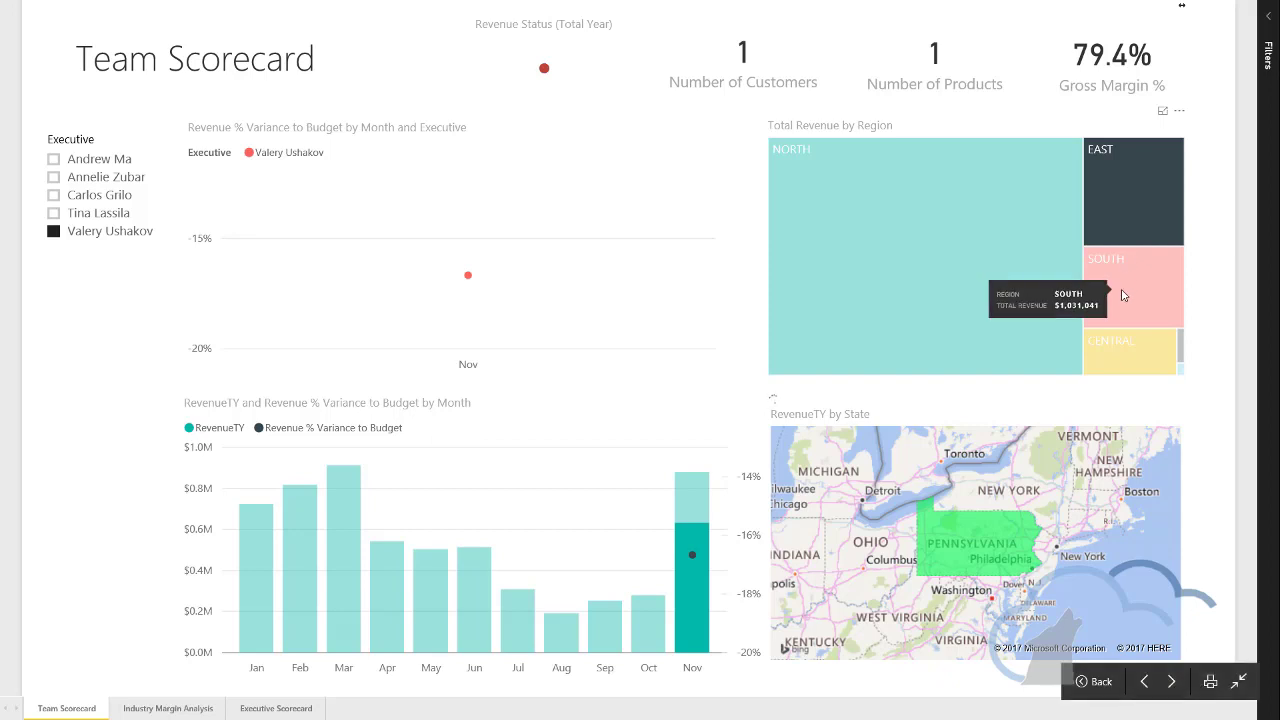
left_click(1121, 295)
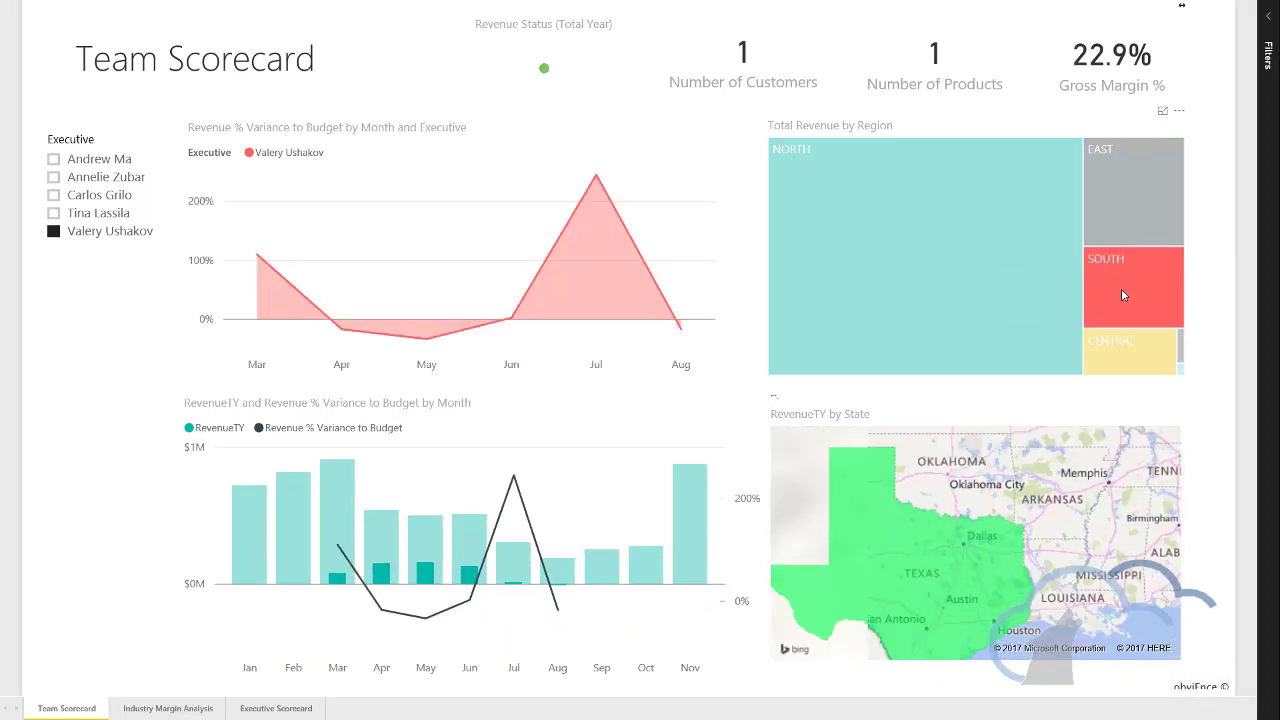
left_click(1122, 360)
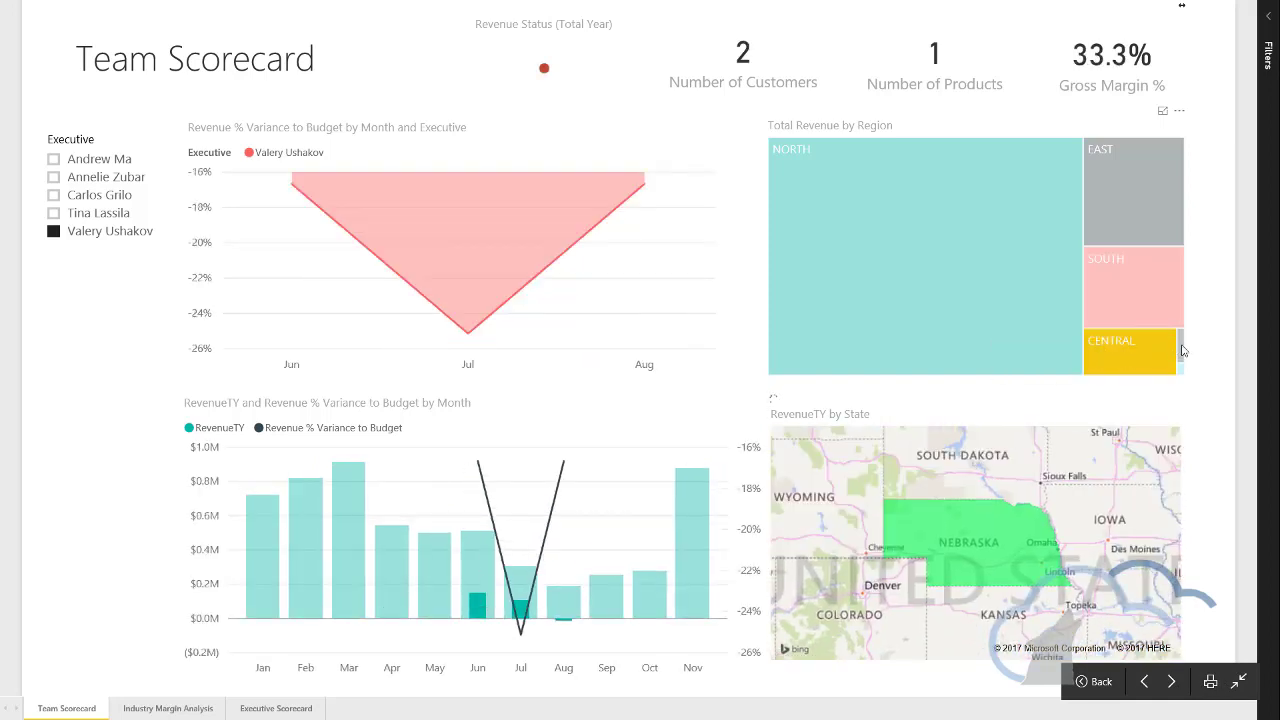
left_click(1181, 347)
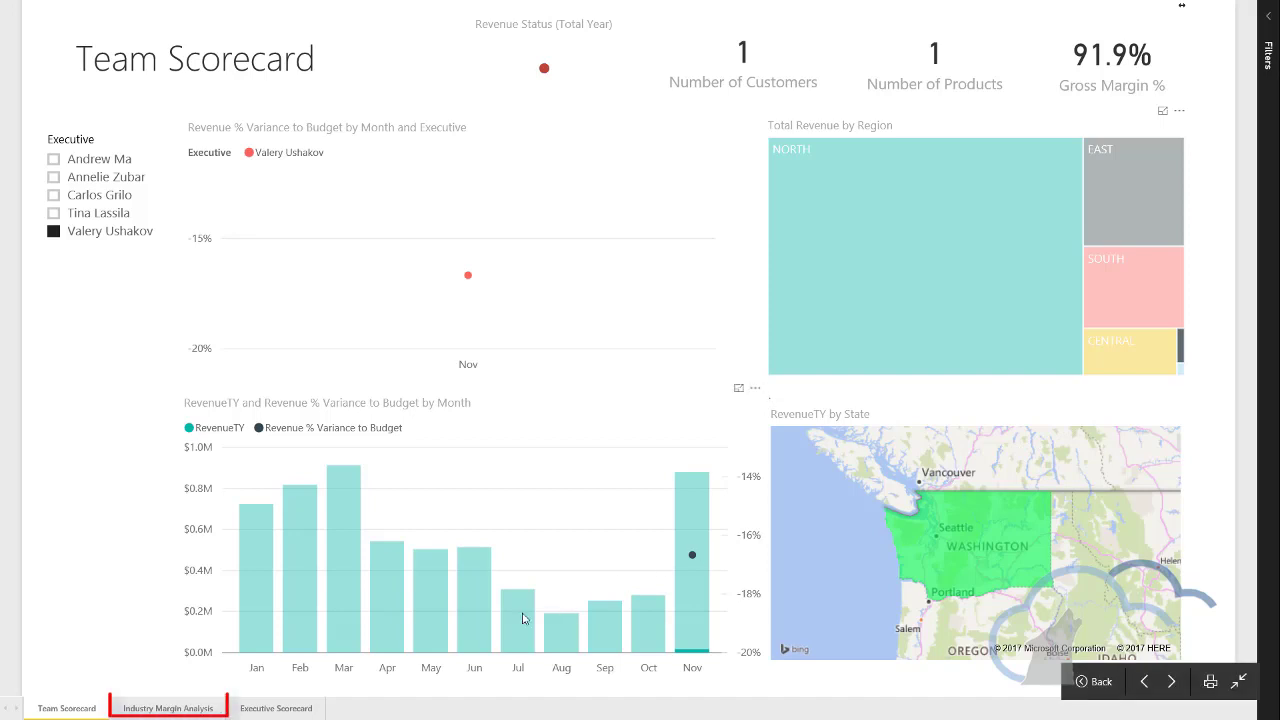
Filter the Industry Margin Analysis page to the CPG industry, and clear the industry filter.
left_click(185, 712)
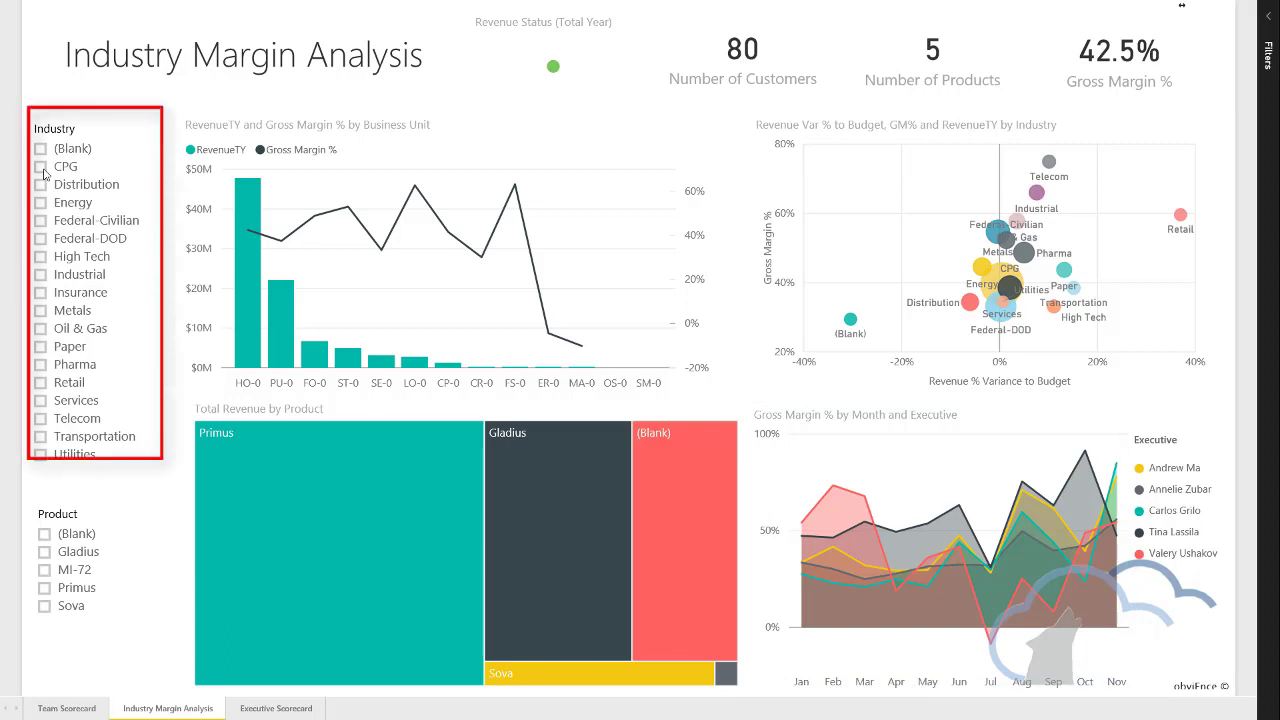
left_click(41, 167)
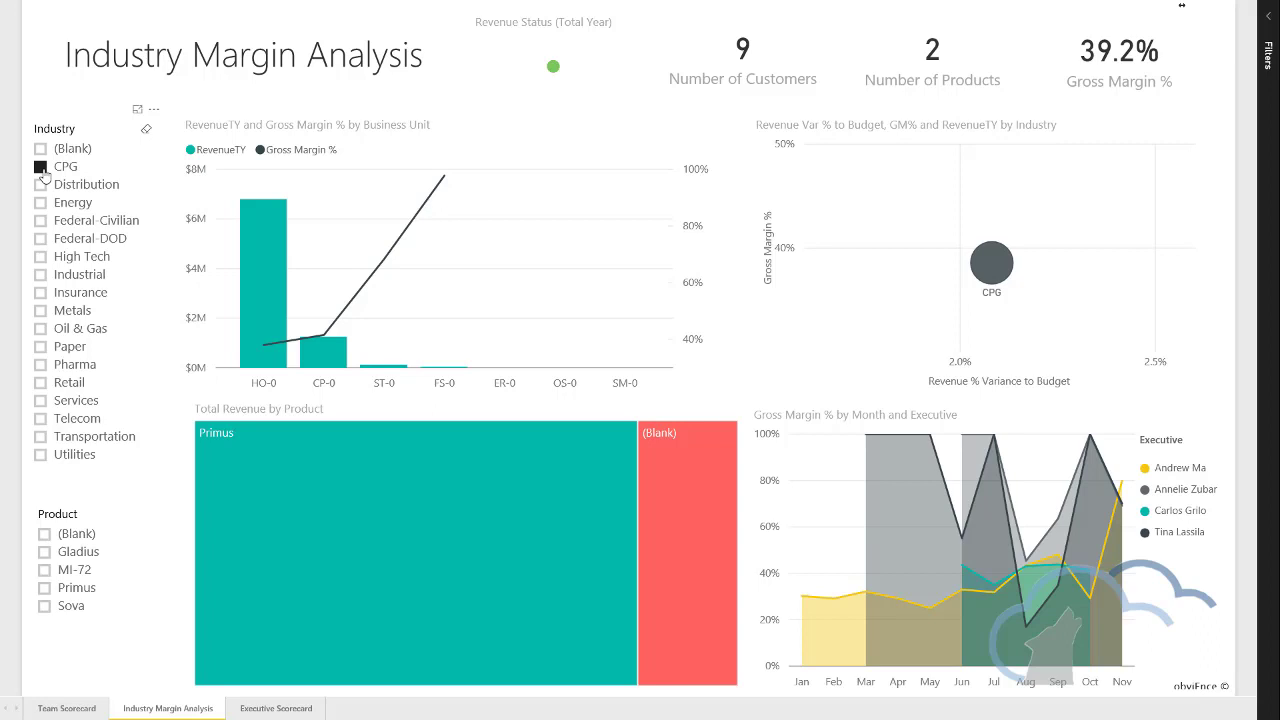
left_click(146, 131)
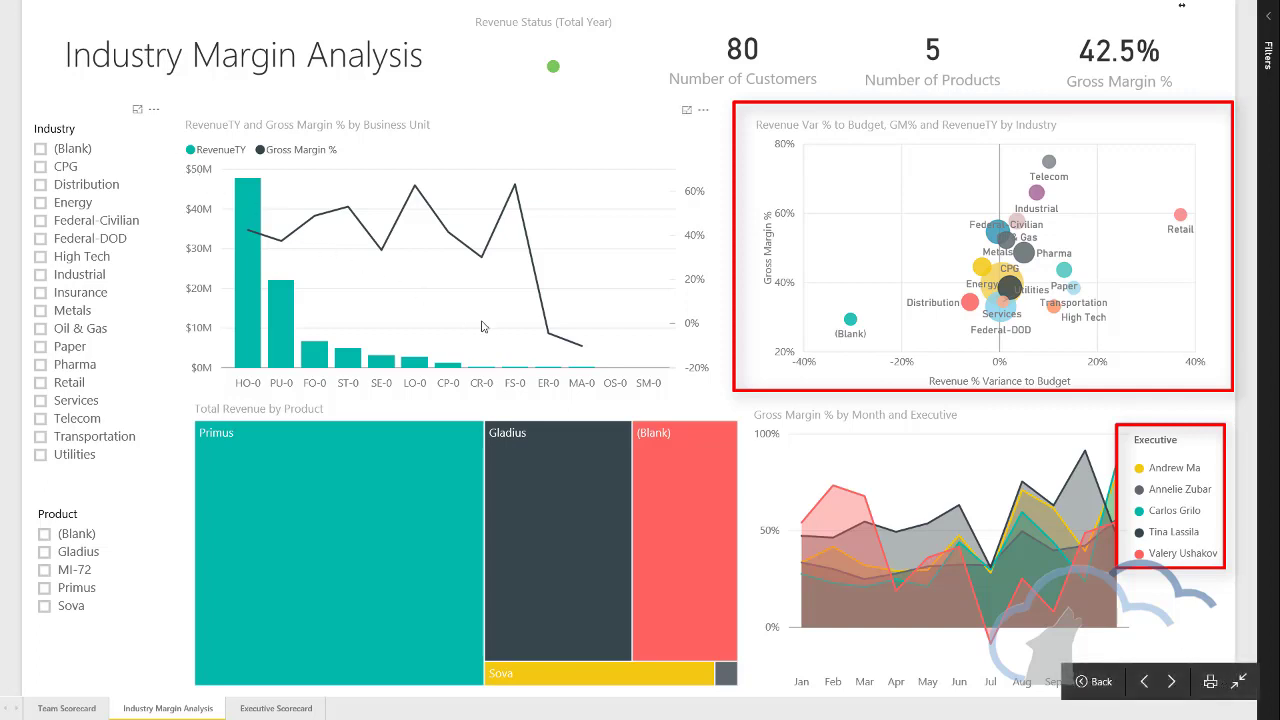
Highlight each of the five executives in turn in the Gross Margin % by Month and Executive chart, and clear the highlighting.
left_click(1162, 474)
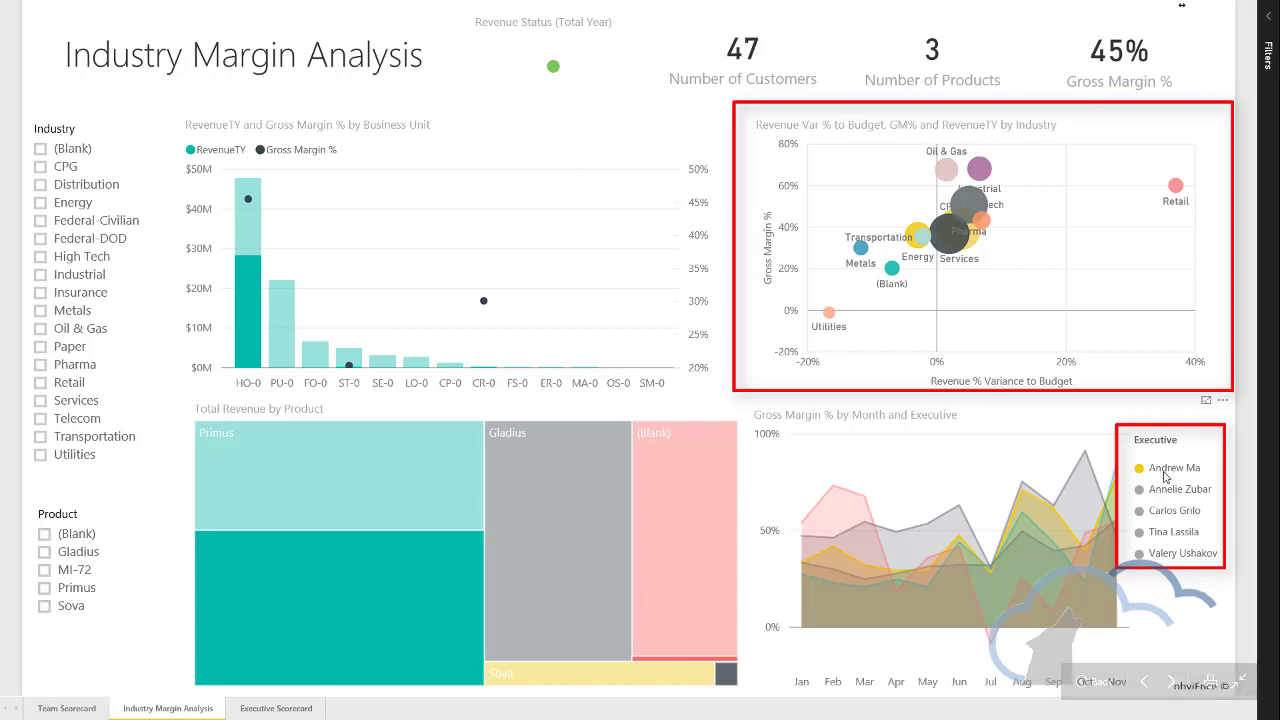
left_click(1172, 493)
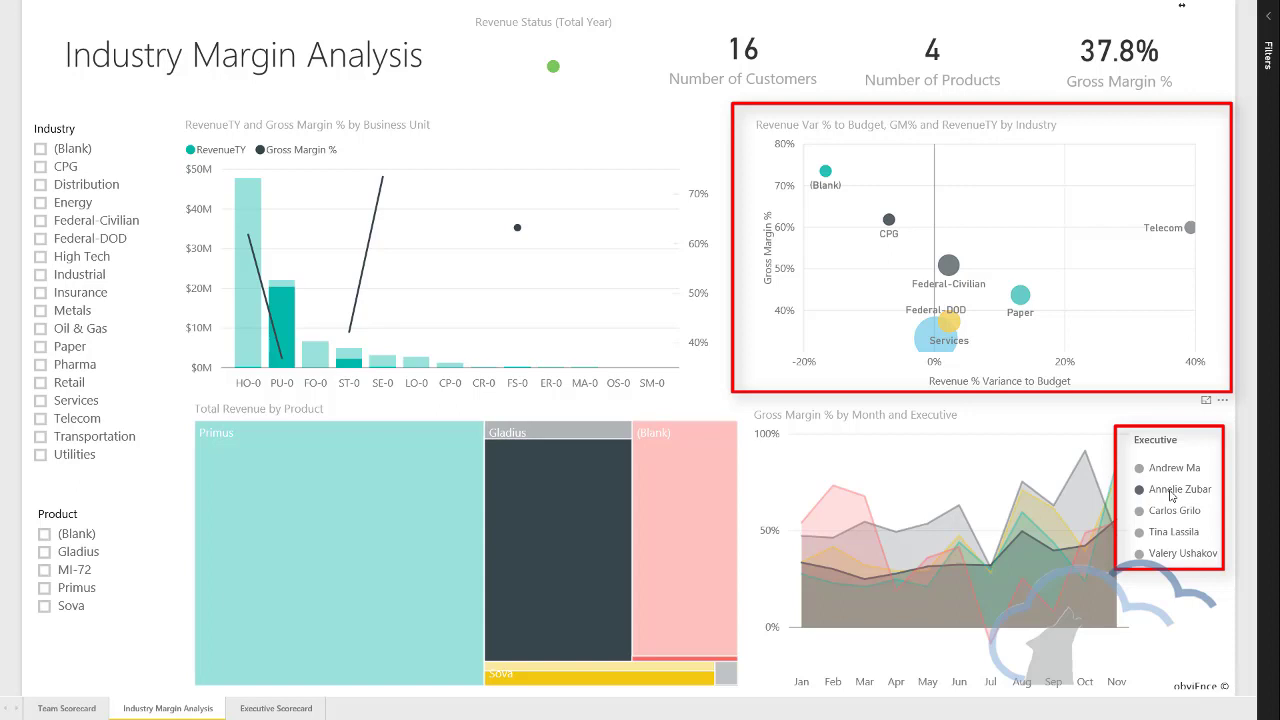
left_click(1172, 511)
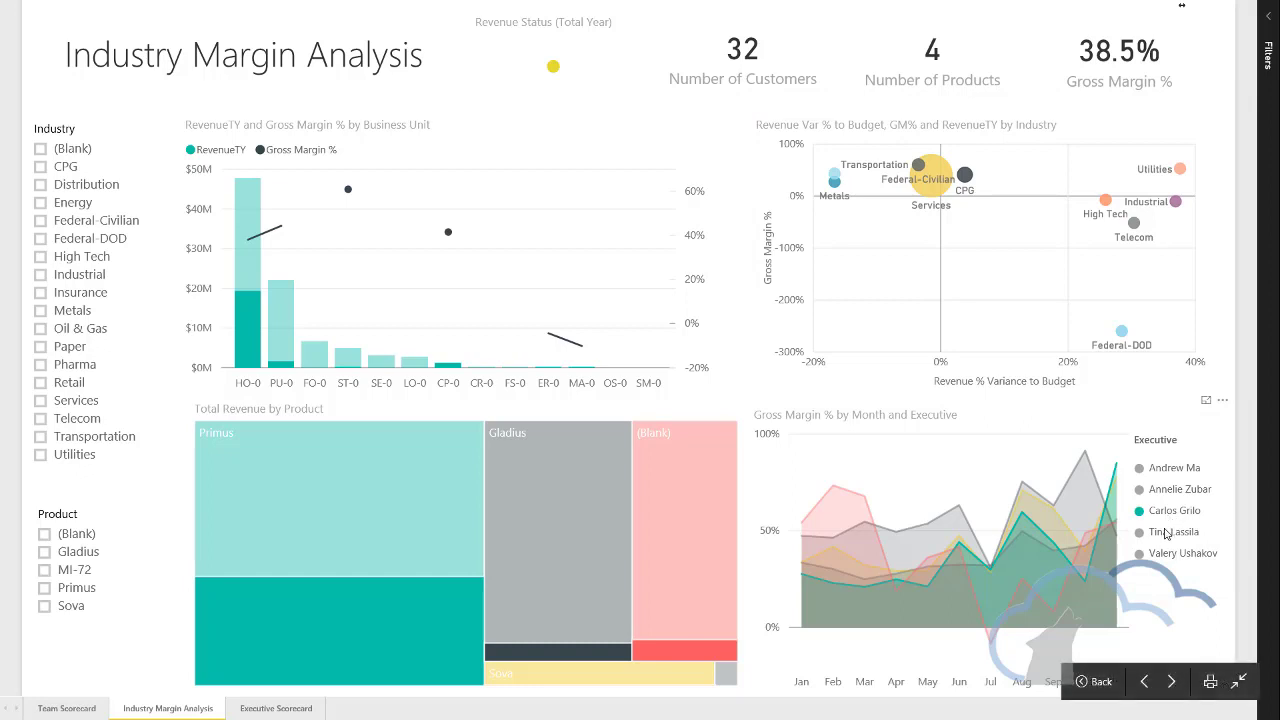
left_click(1165, 533)
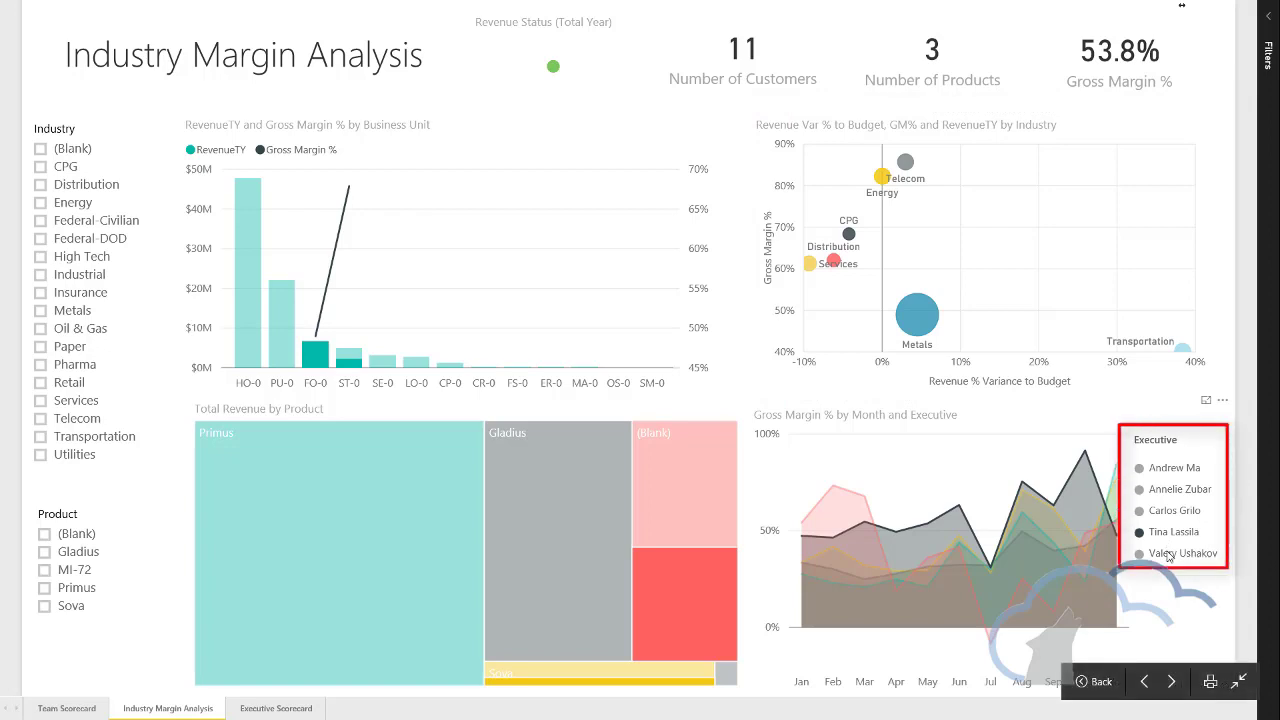
left_click(1168, 555)
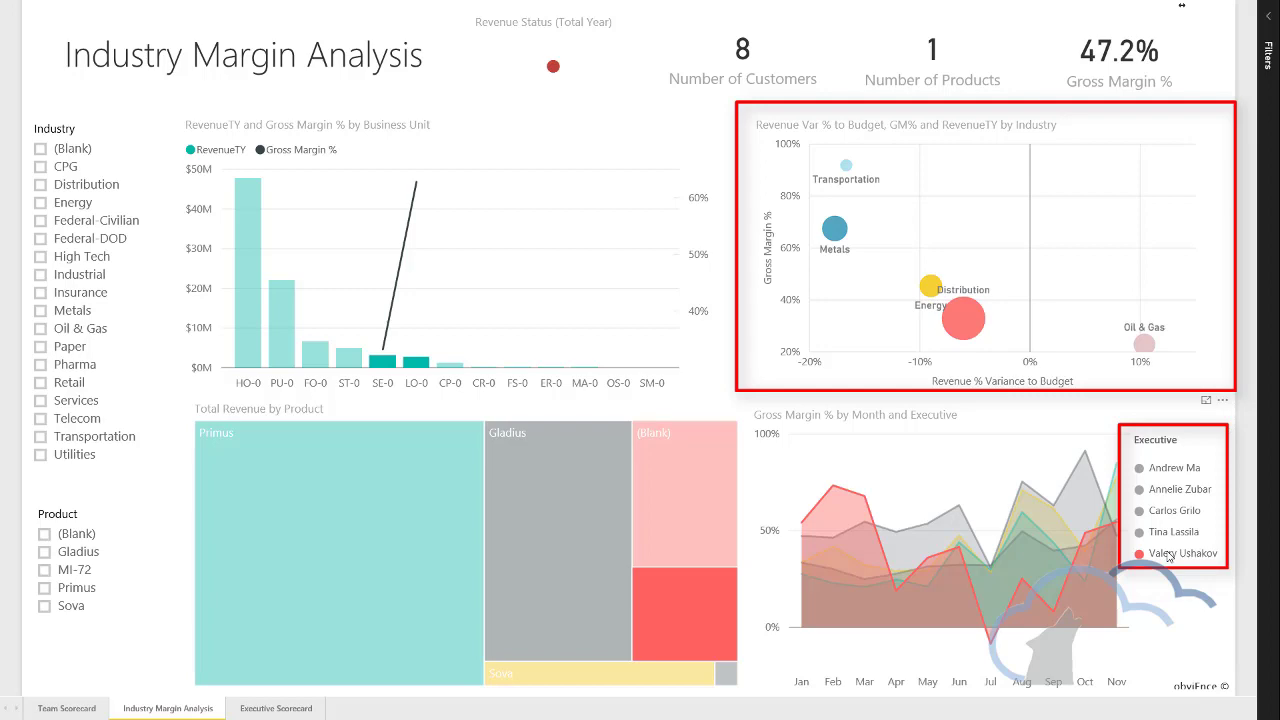
mouse_move(1165, 585)
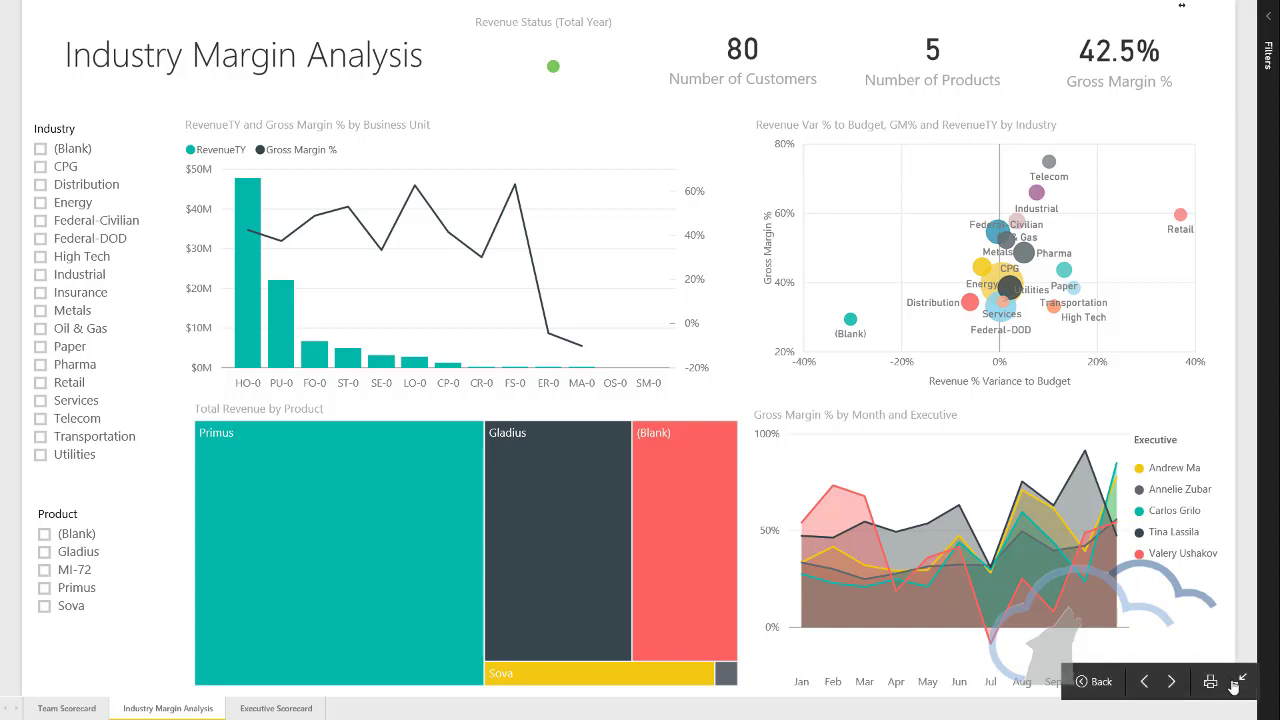
Exit full-screen mode and return to the Customer Profitability Sample dashboard.
left_click(1233, 686)
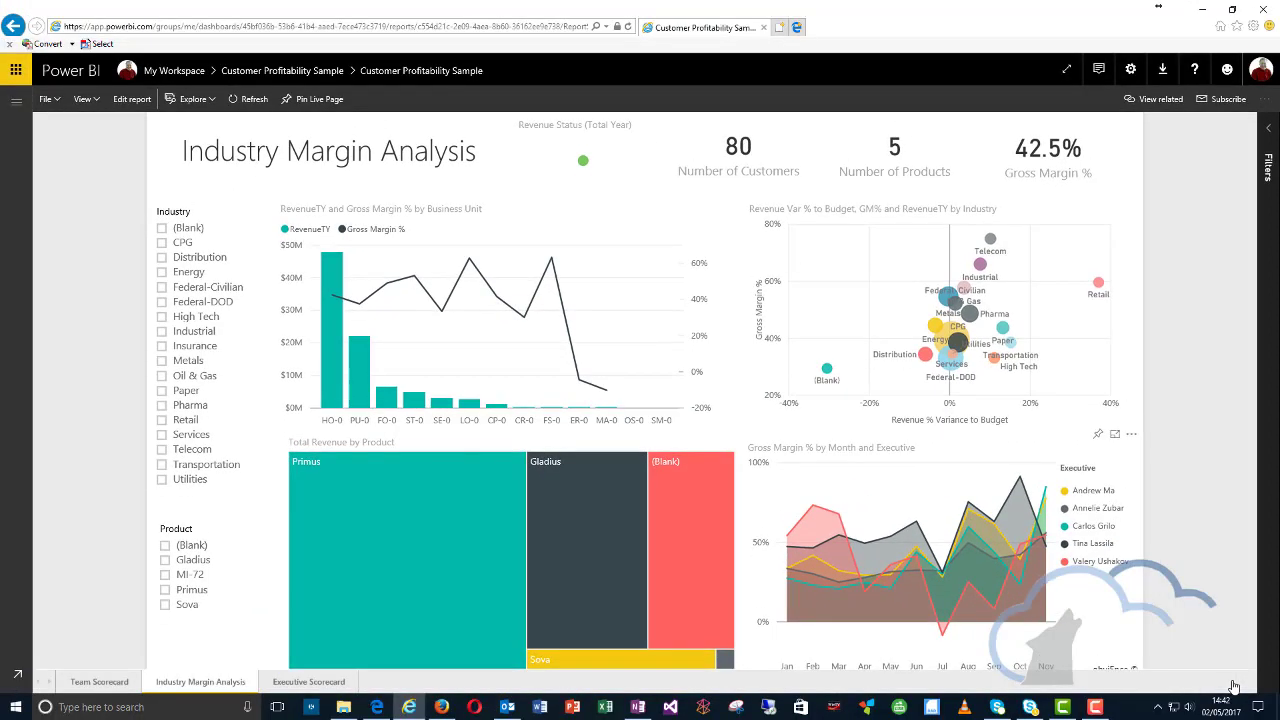
left_click(308, 72)
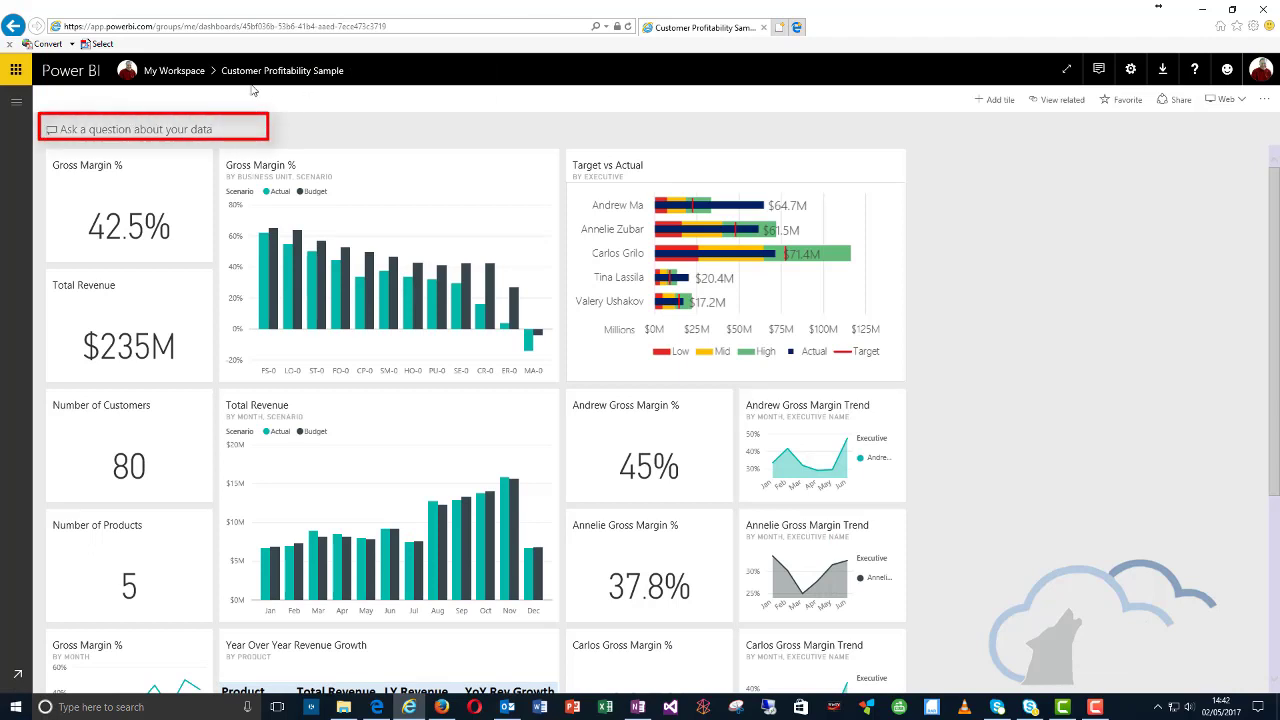
Ask Q&A for total revenue by industry for the last listed executive, using the executive's first name, and return to the dashboard.
left_click(172, 131)
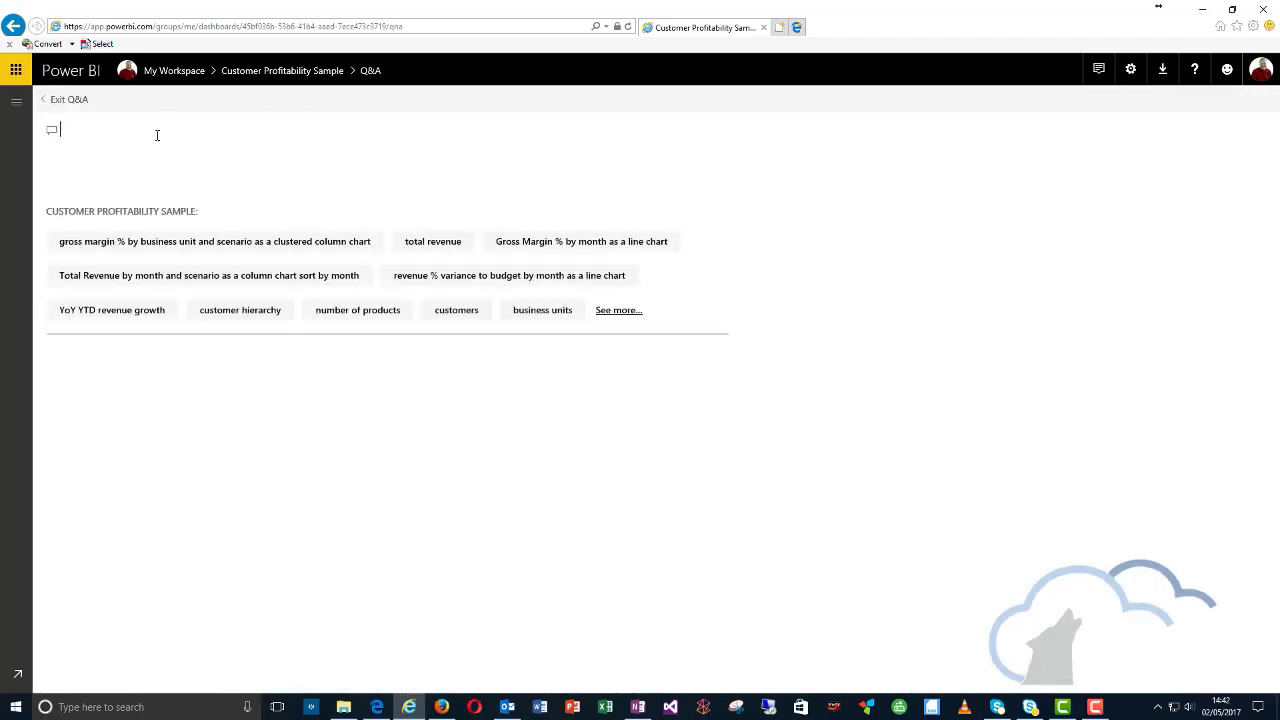
type("total revenue")
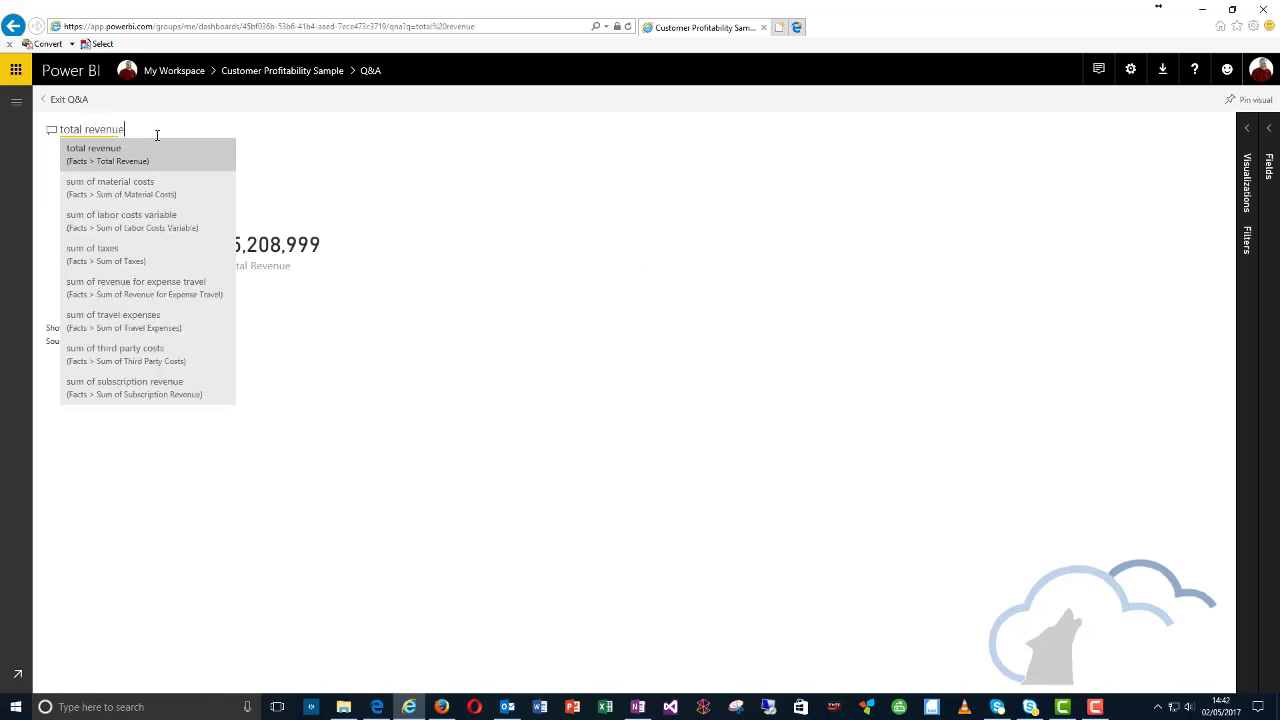
type(" by industry ")
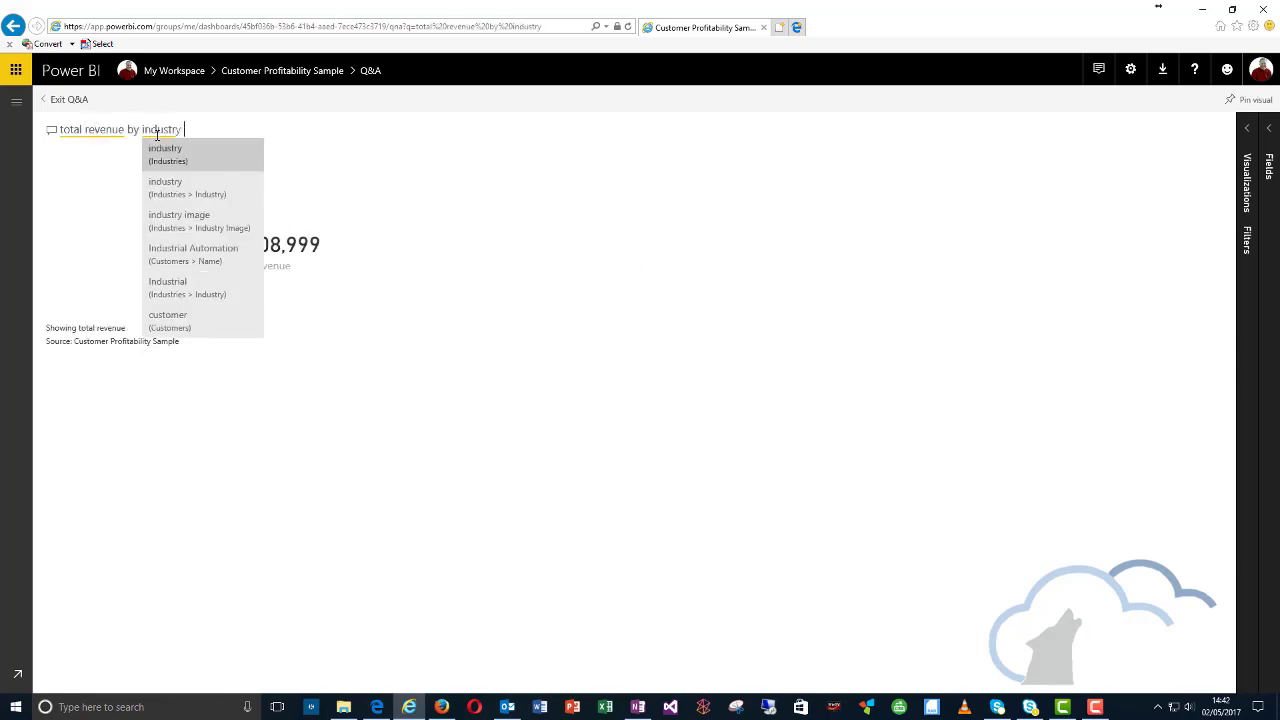
type("for Valery")
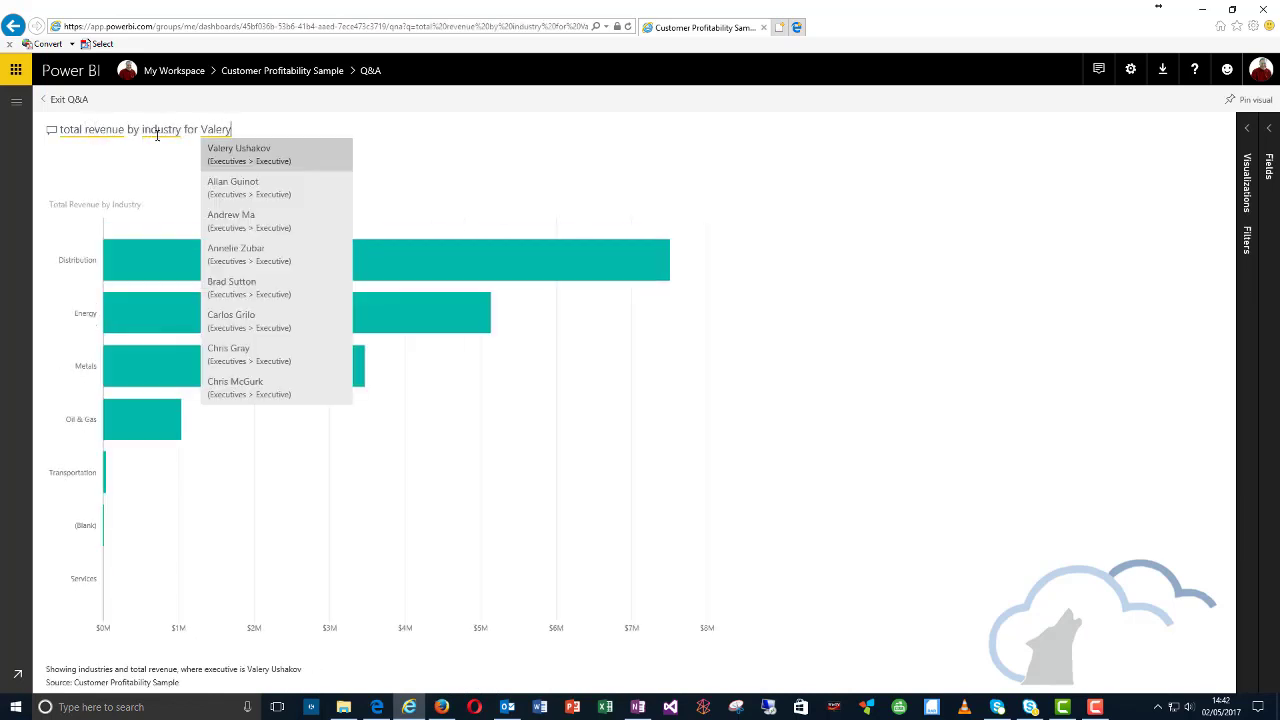
left_click(159, 156)
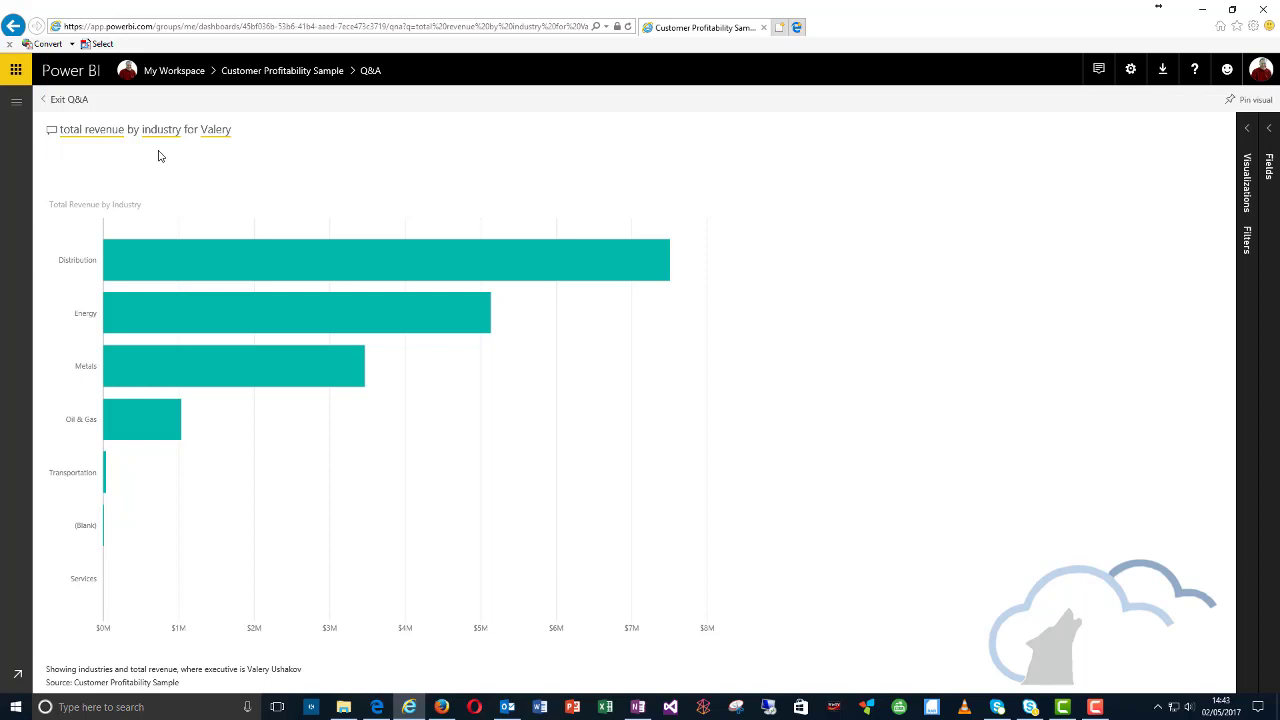
left_click(266, 72)
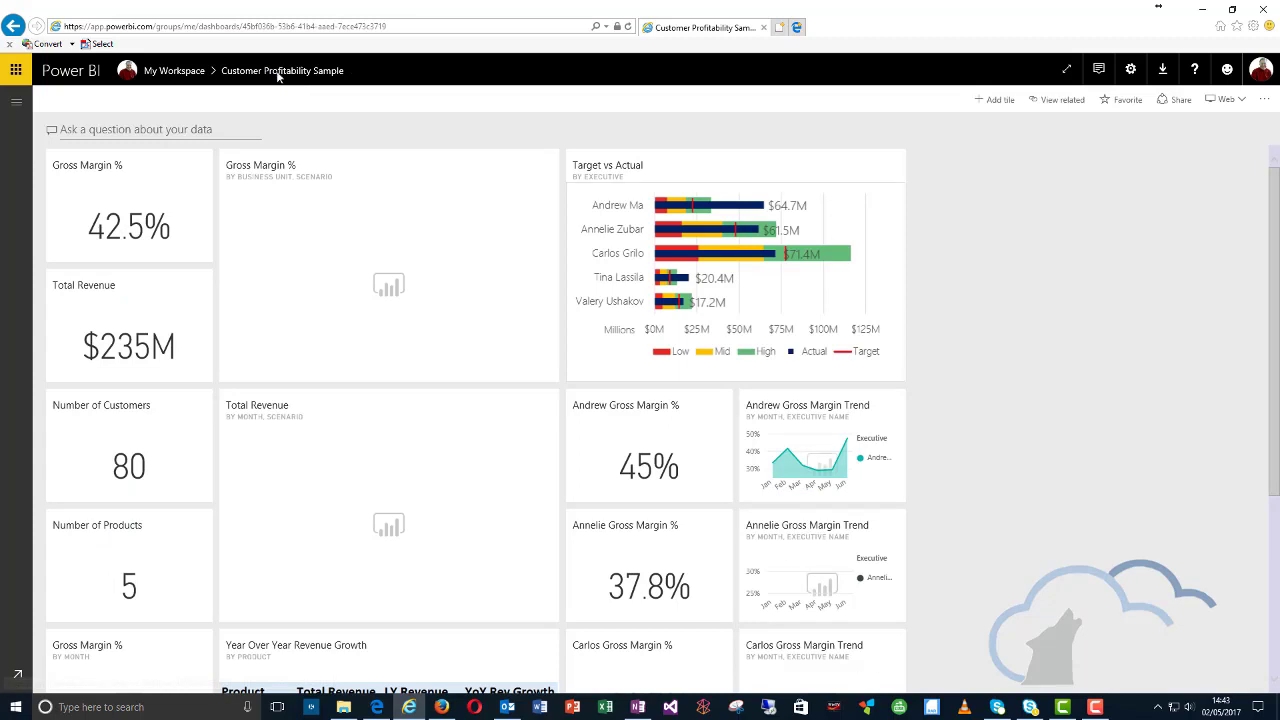
Open the Industry Margin Analysis report page from the first Gross Margin Trend tile and set its page-level Industry filter to Distribution only.
left_click(792, 423)
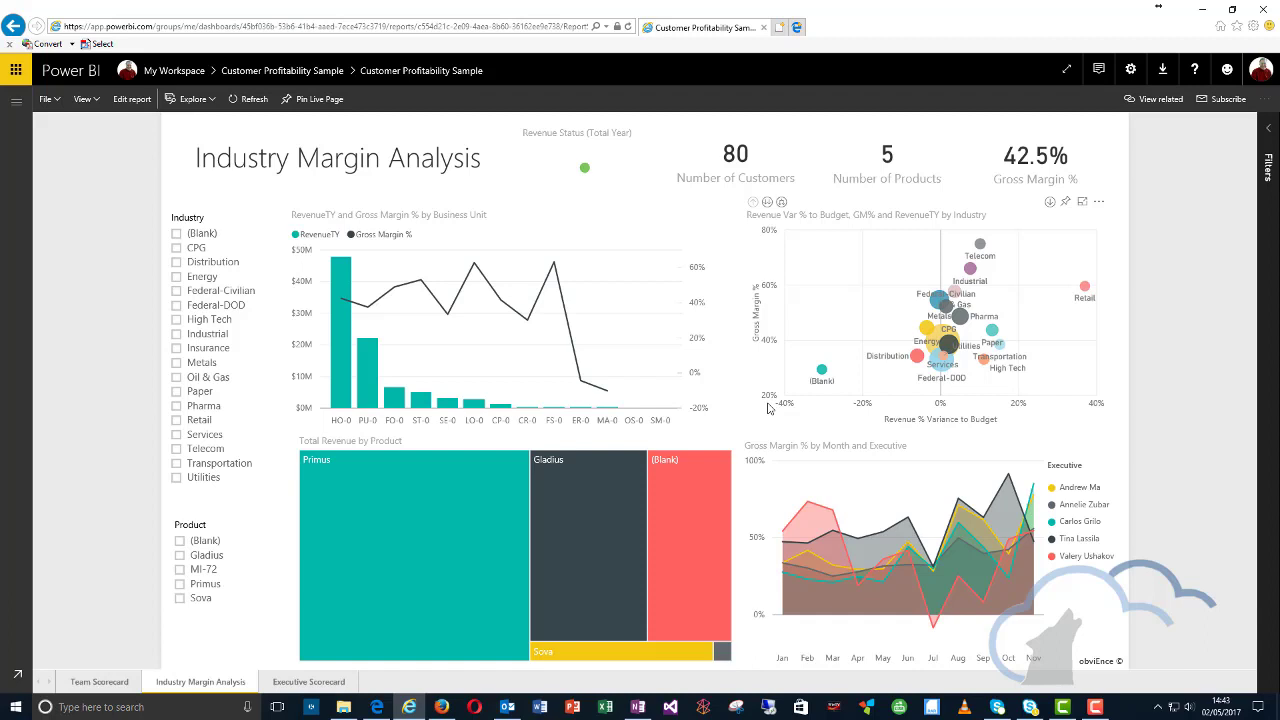
left_click(1268, 170)
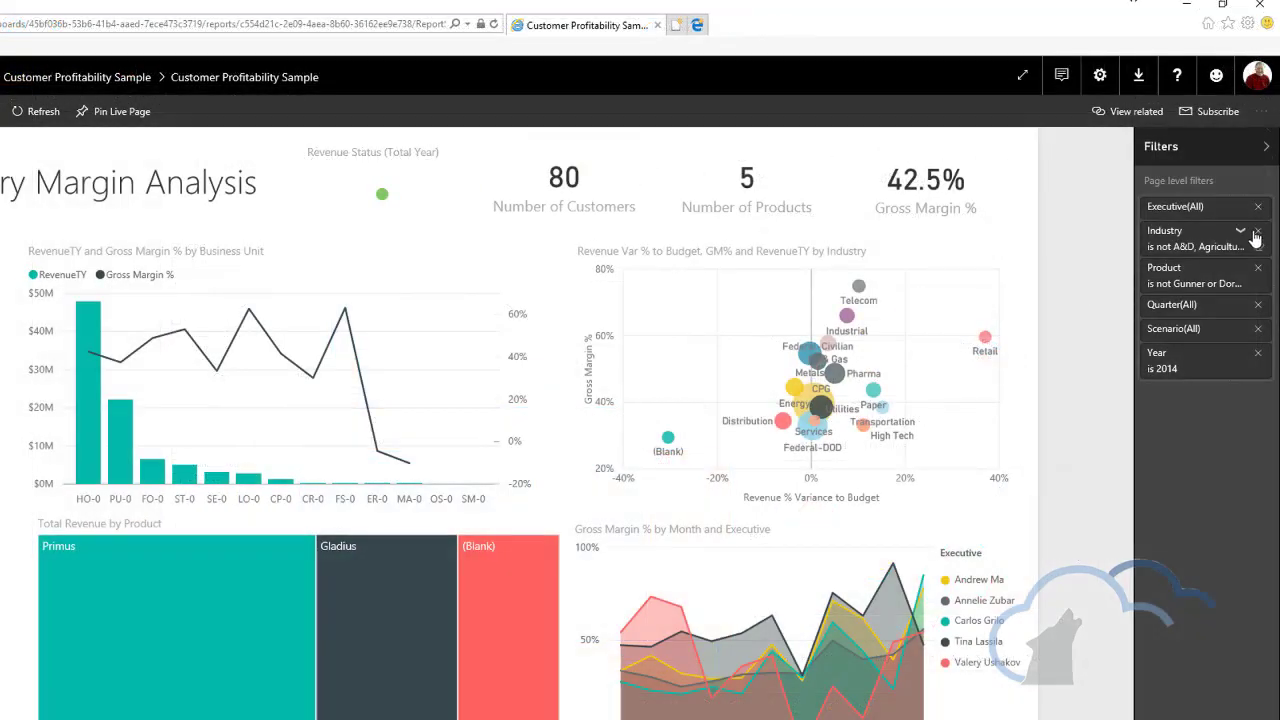
left_click(1243, 232)
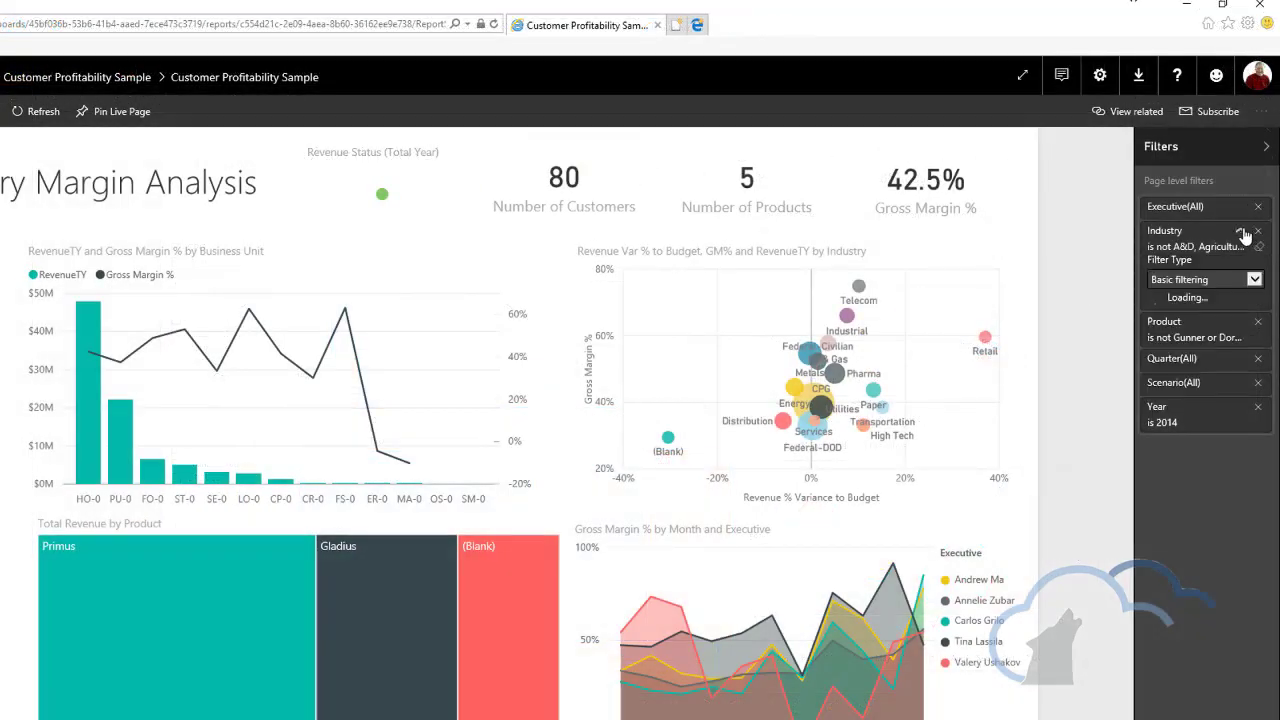
left_click(1153, 299)
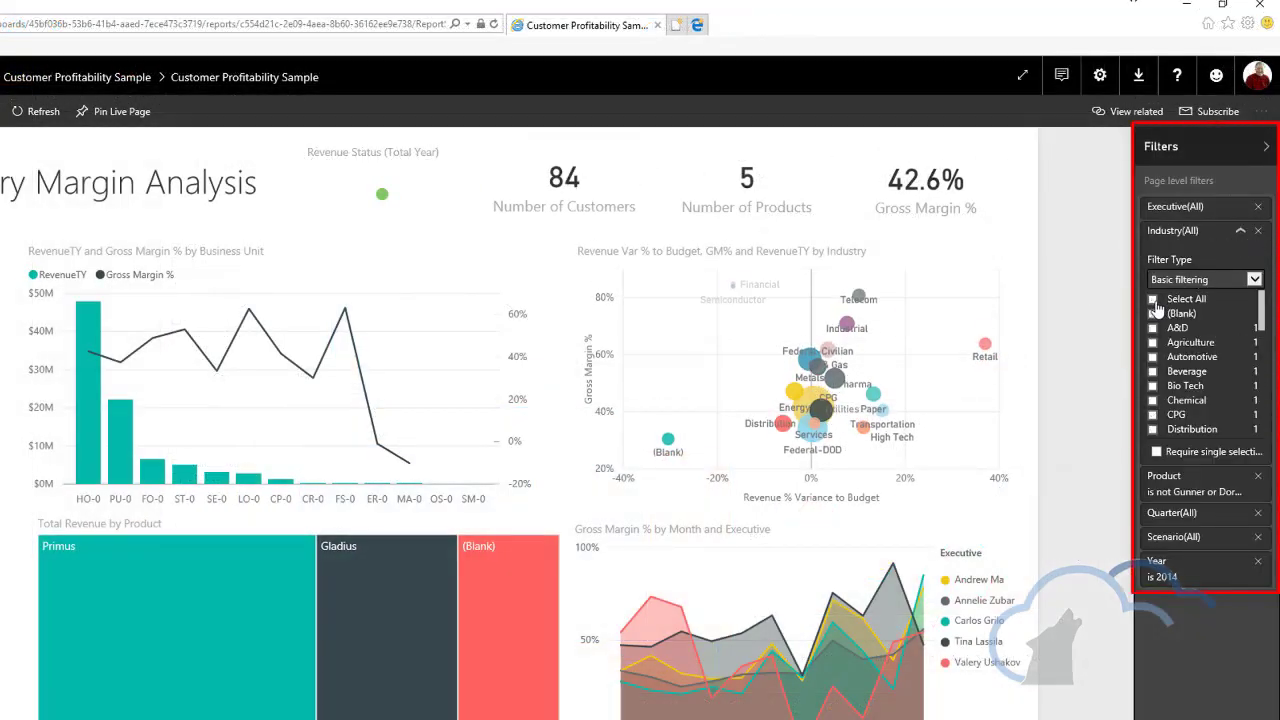
left_click(1153, 429)
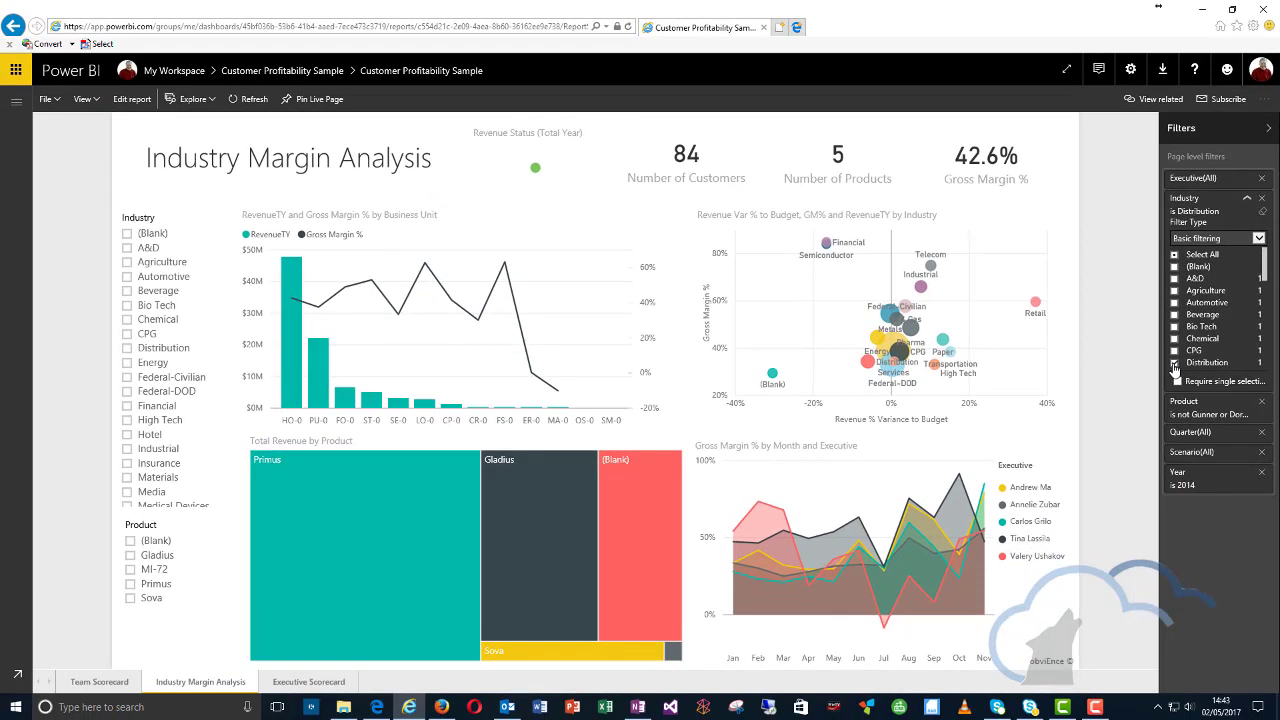
left_click(1175, 363)
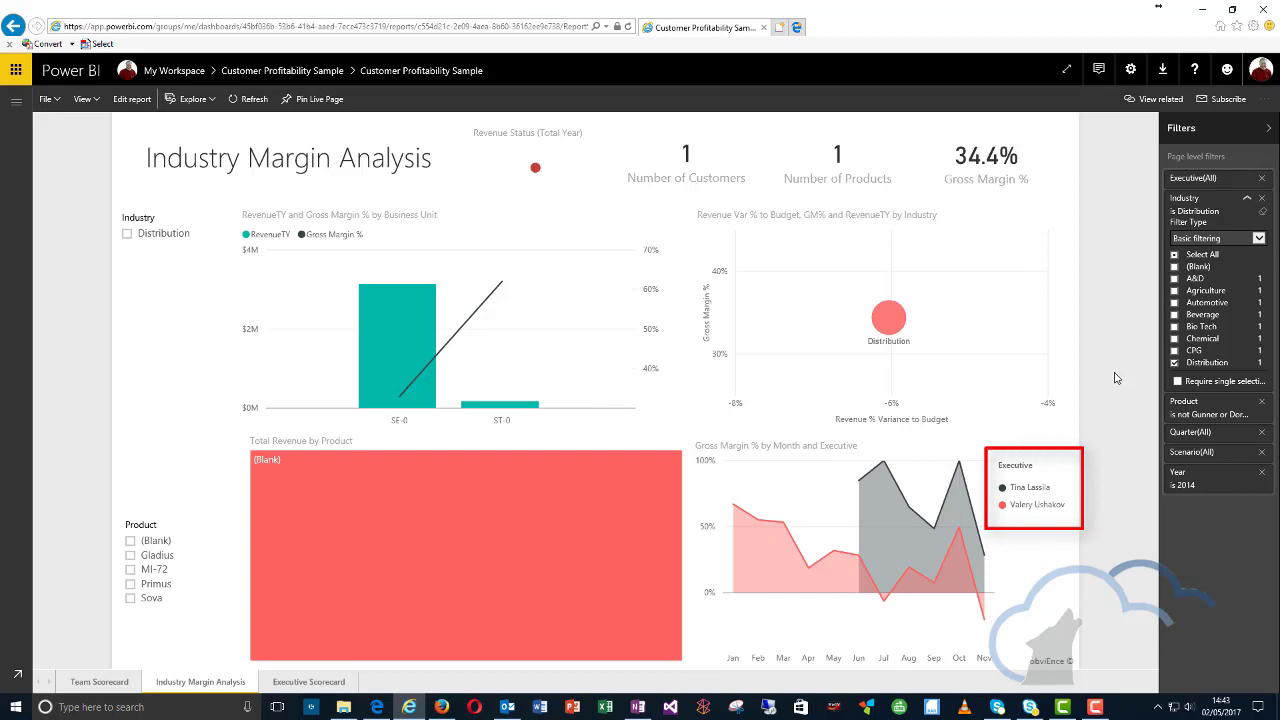
Highlight each of the two executives remaining in the Gross Margin % by Month and Executive chart in turn.
left_click(1024, 489)
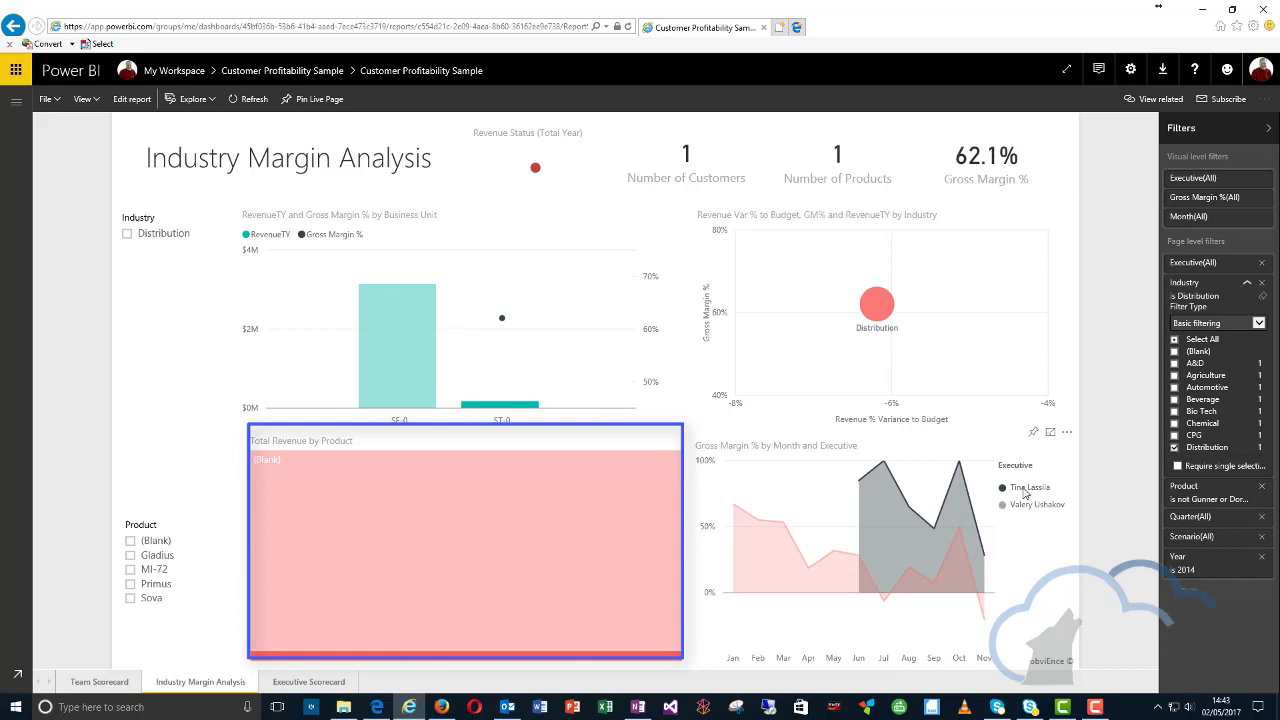
left_click(1027, 506)
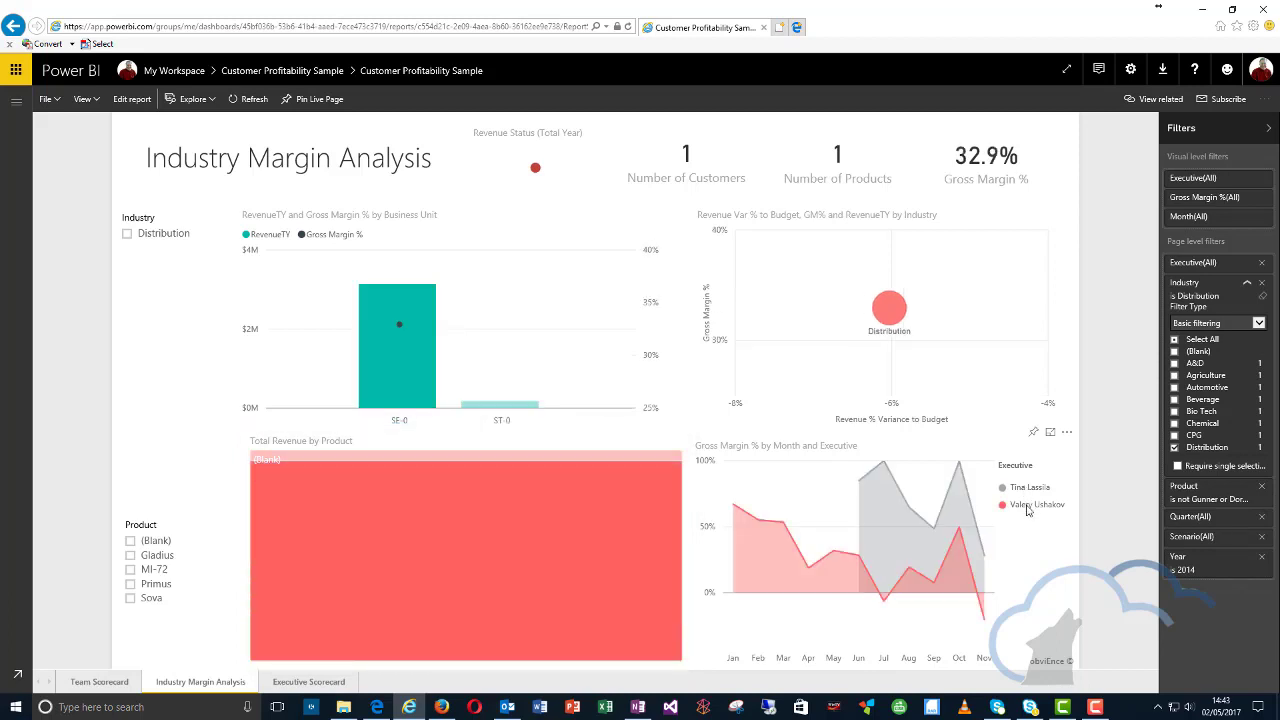